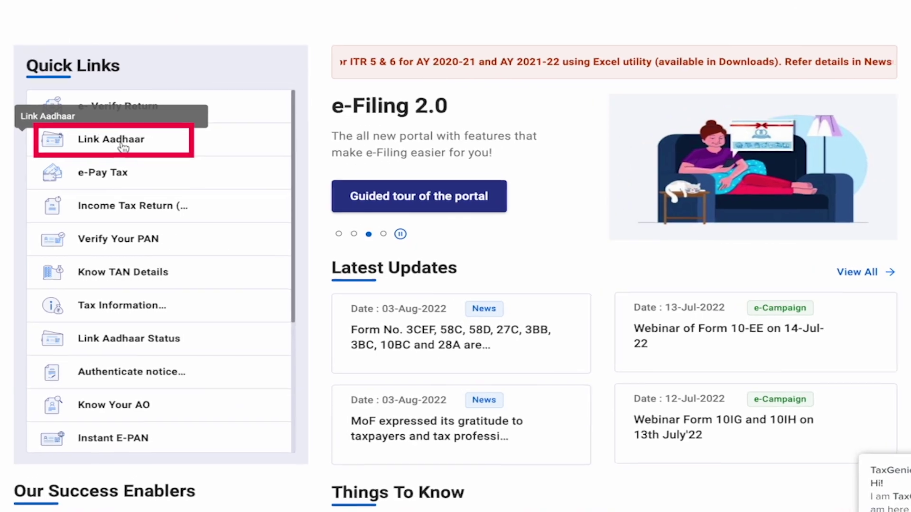
Open Link Aadhaar, enter the PAN and Aadhaar number, and validate them; no fee payment is found.
click(120, 145)
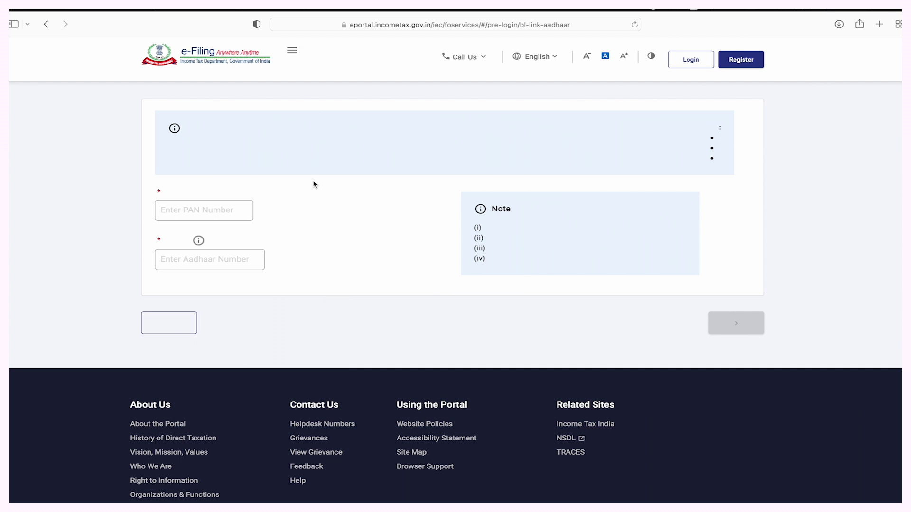
click(180, 209)
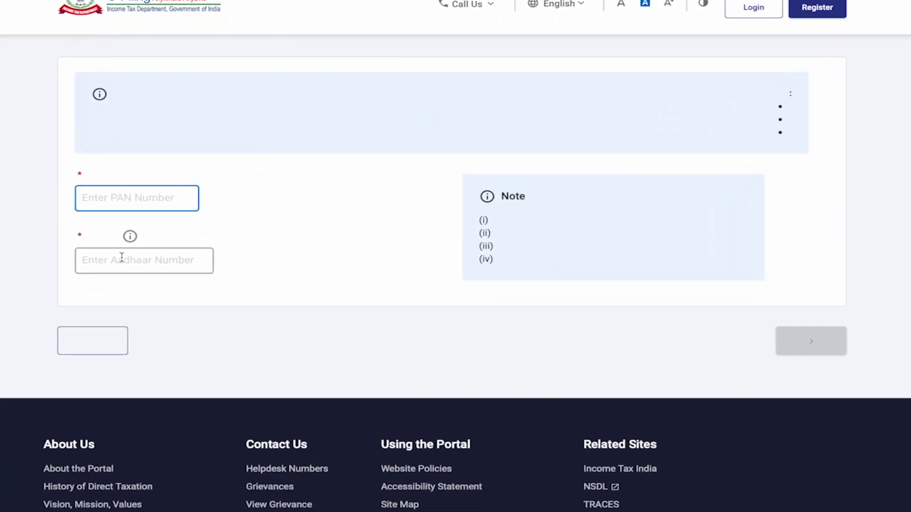
click(154, 258)
mouse_move(155, 234)
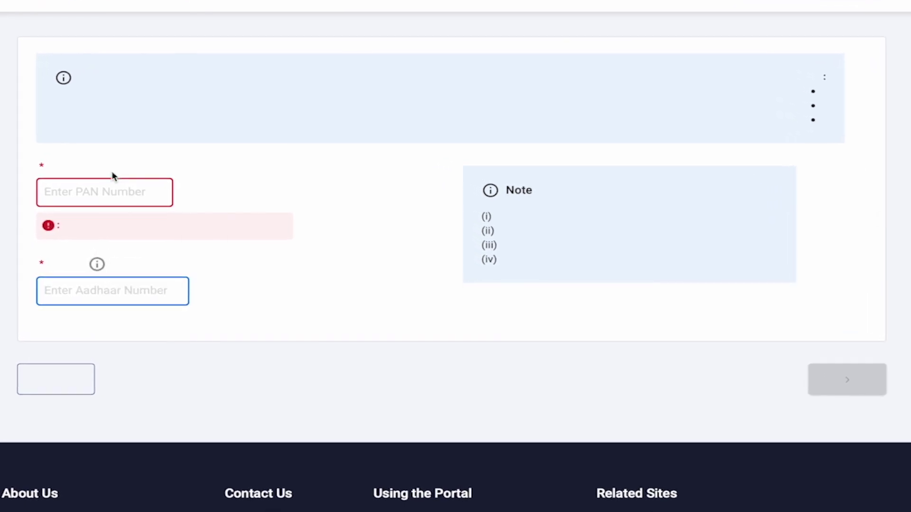
click(108, 191)
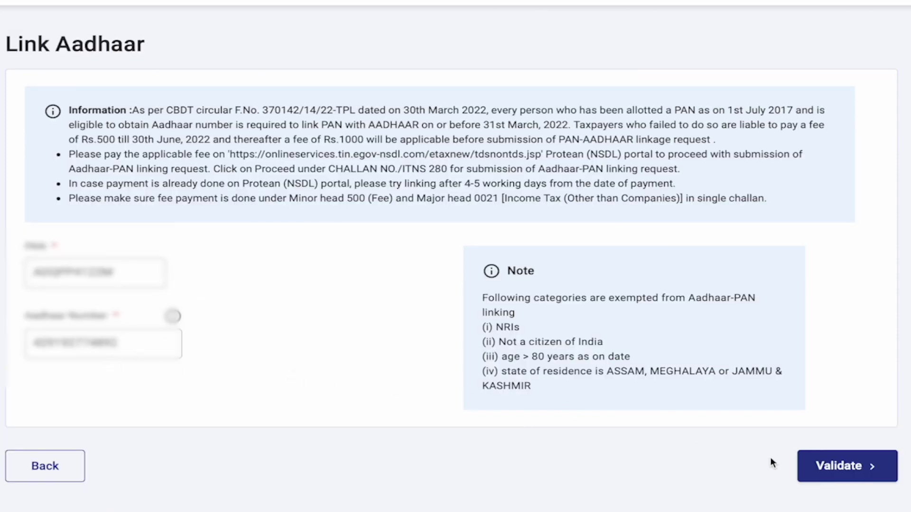
click(866, 472)
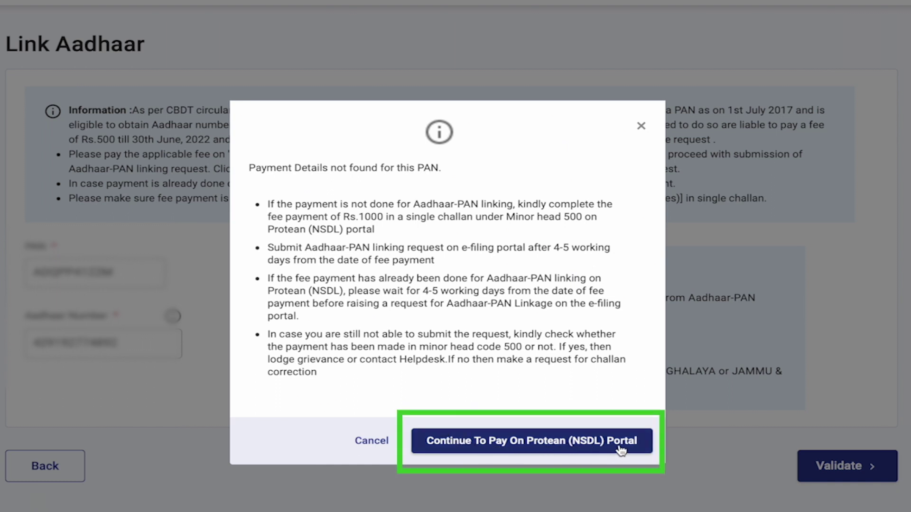
Continue to the Protean (NSDL) payment portal, then check the e-Filing home page.
click(514, 443)
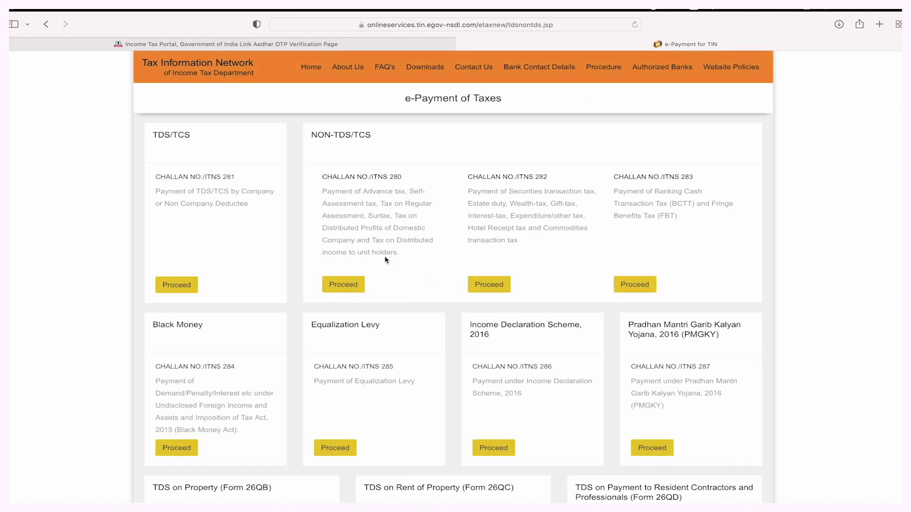
scroll(386, 260, down, 6)
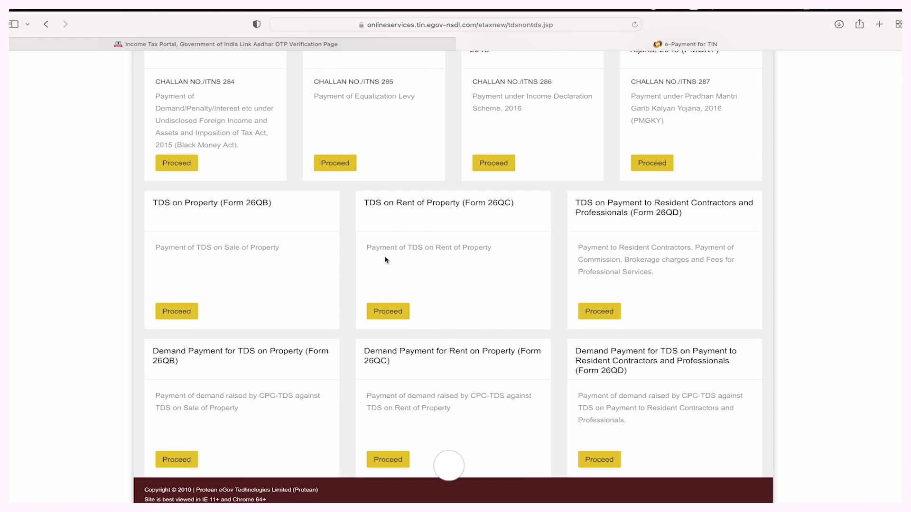
scroll(385, 259, up, 6)
scroll(345, 247, down, 3)
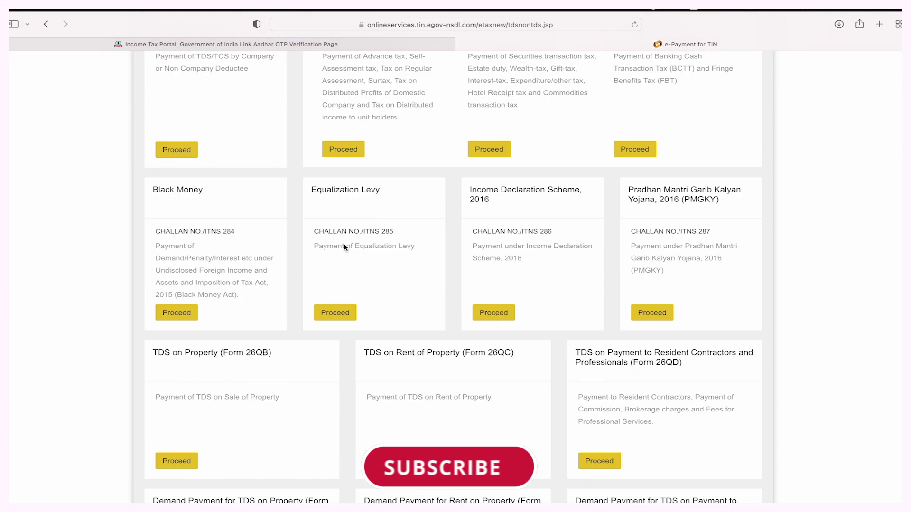
scroll(345, 247, down, 3)
scroll(346, 247, up, 2)
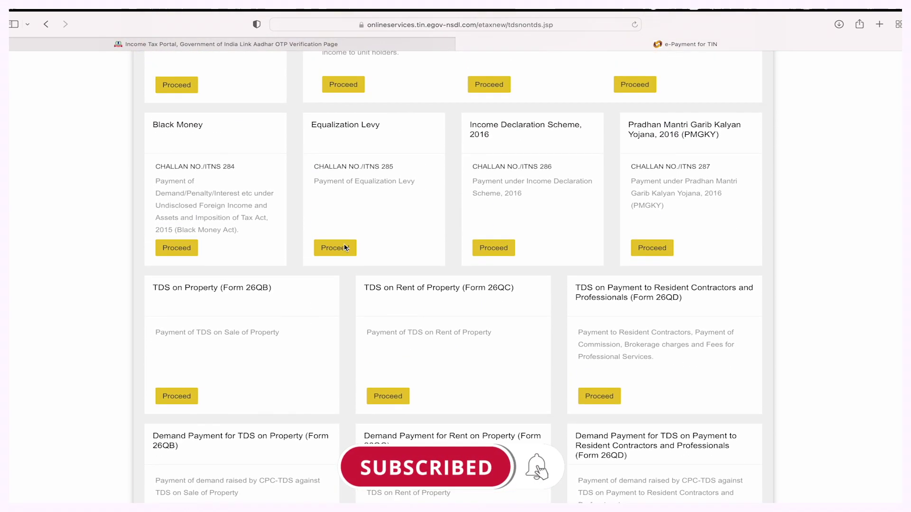
scroll(346, 248, up, 3)
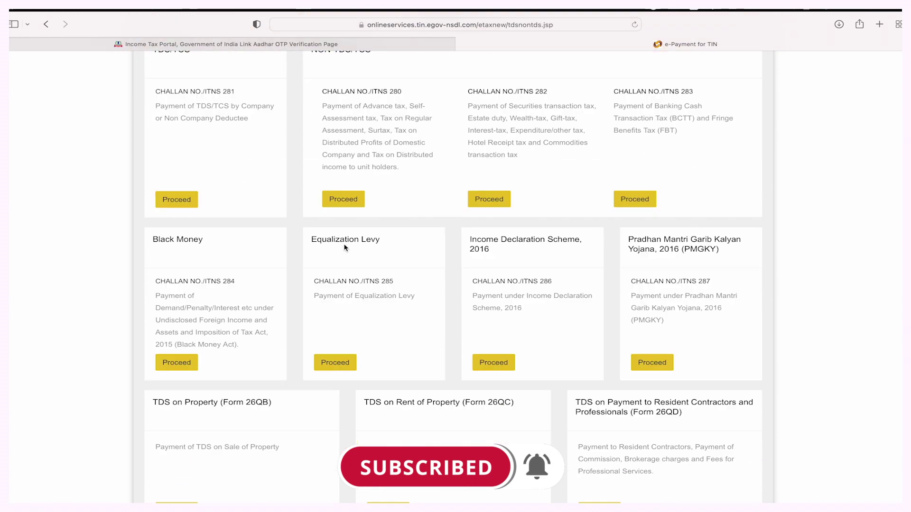
scroll(346, 247, down, 1)
click(237, 44)
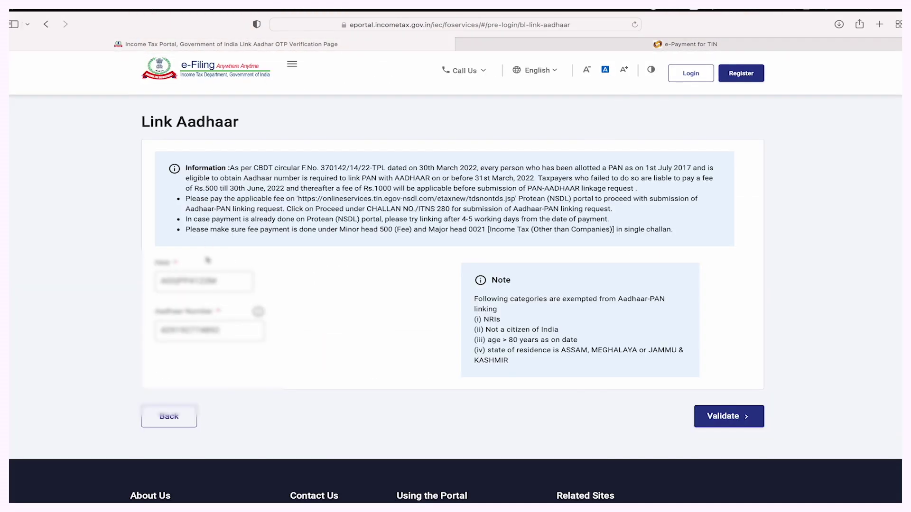
scroll(182, 128, up, 2)
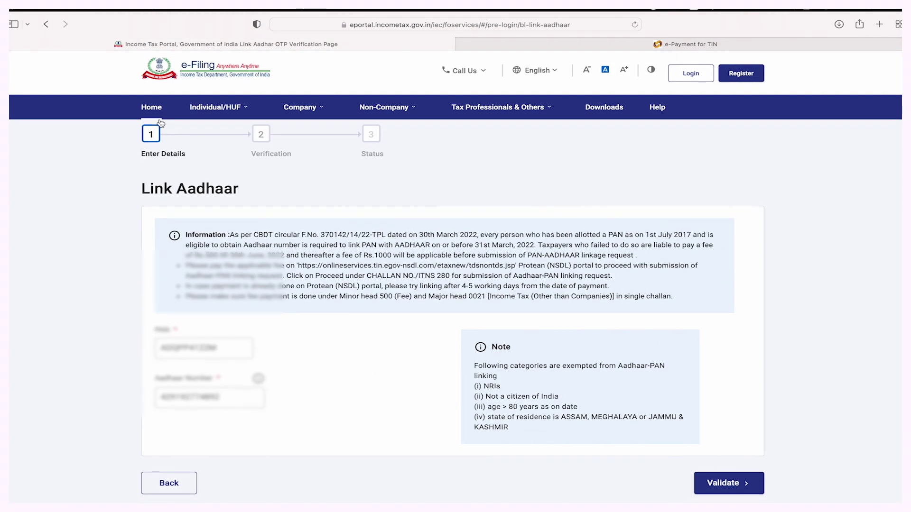
click(154, 105)
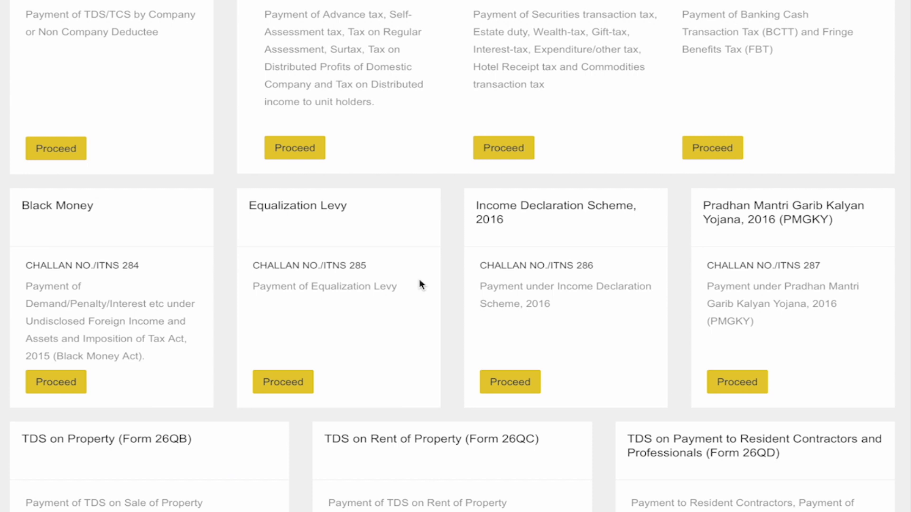
Find CHALLAN NO./ITNS 280 on the Protean portal and open its payment form.
scroll(420, 284, up, 2)
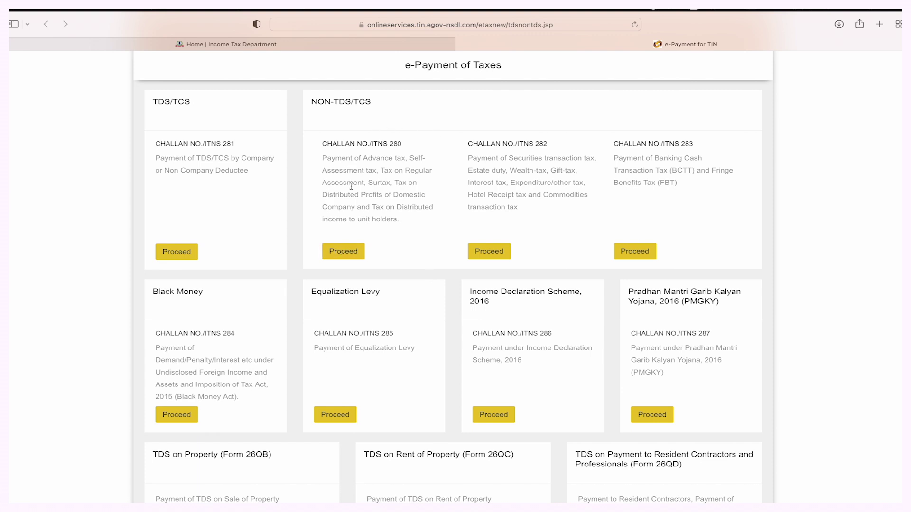
scroll(318, 194, down, 2)
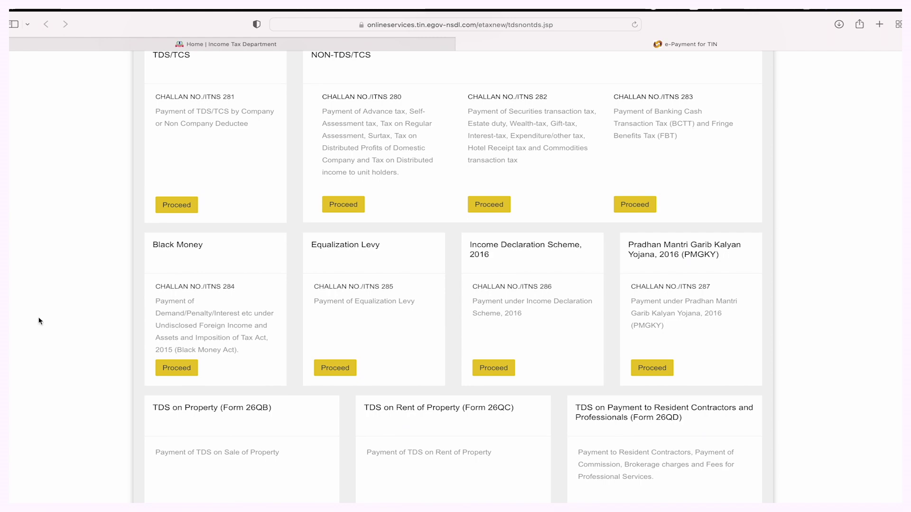
scroll(575, 302, down, 8)
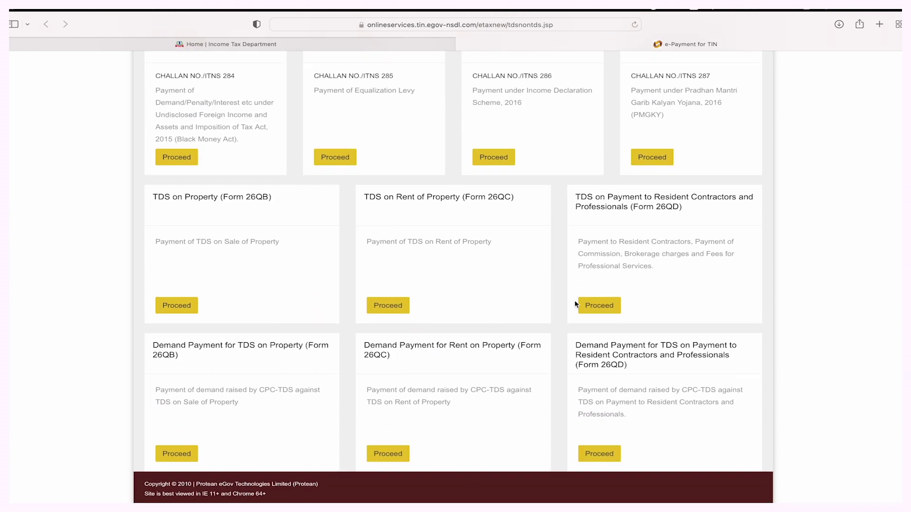
scroll(576, 304, up, 10)
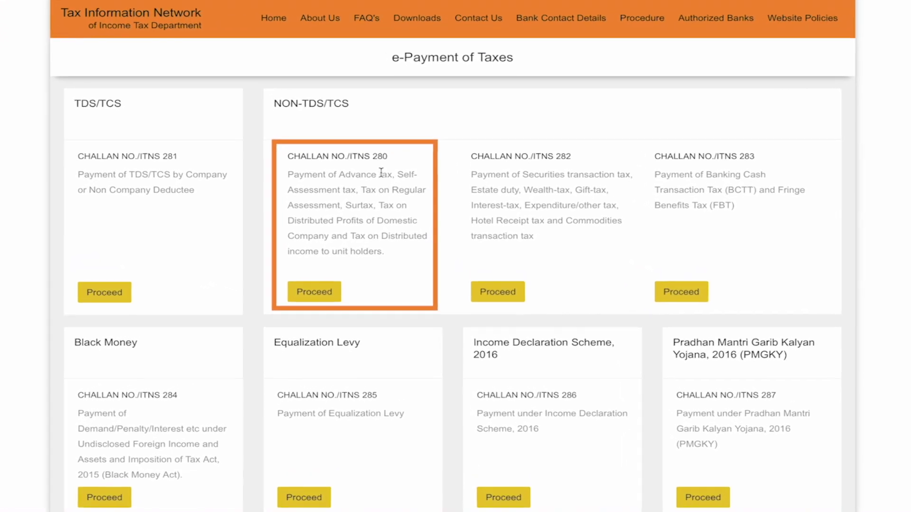
drag(383, 153, 282, 152)
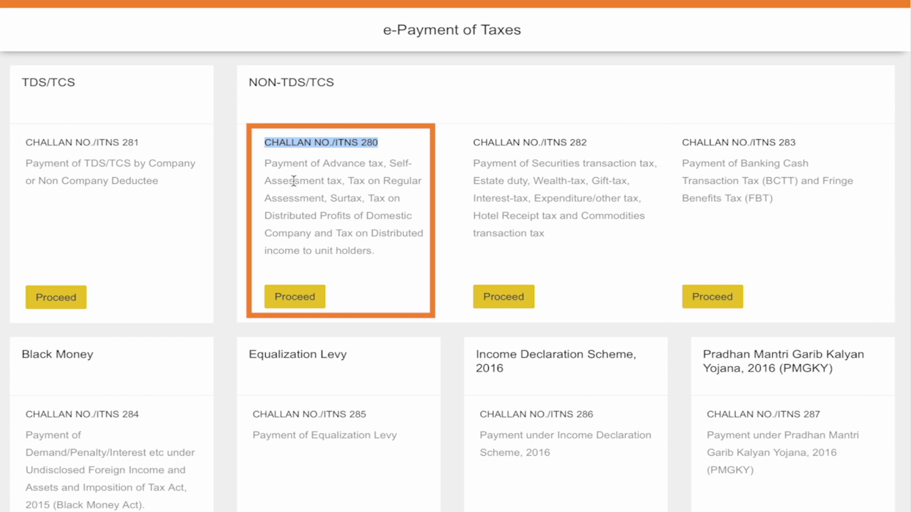
click(296, 299)
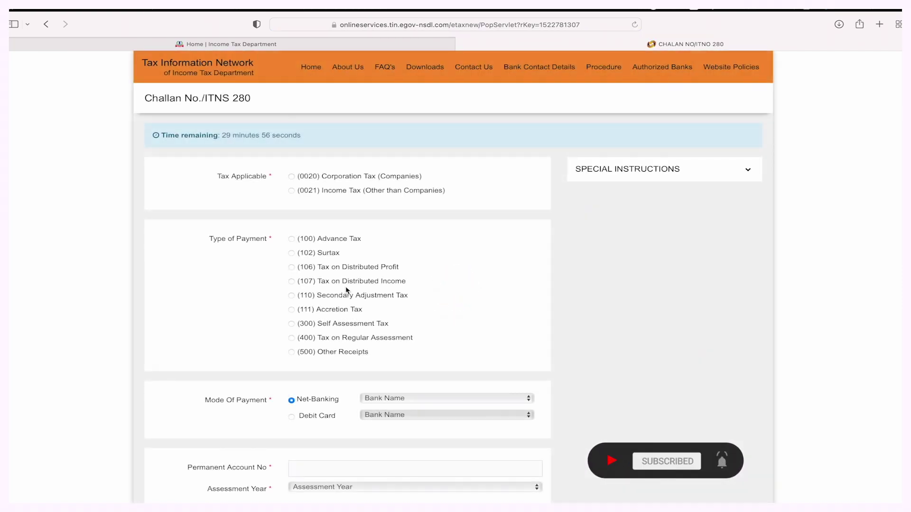
Choose tax (0021) Income Tax (Other than Companies) with payment type (500) Other Receipts.
scroll(391, 186, down, 10)
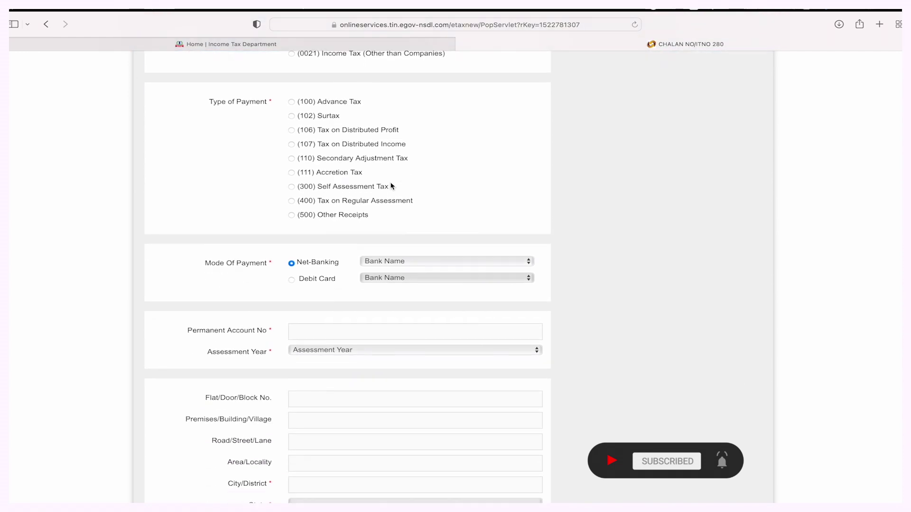
scroll(391, 186, down, 2)
scroll(391, 185, up, 12)
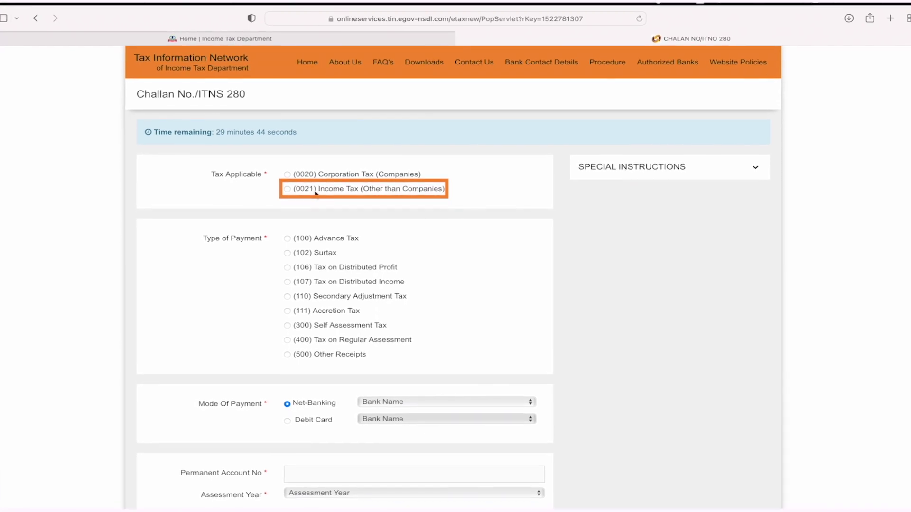
click(283, 189)
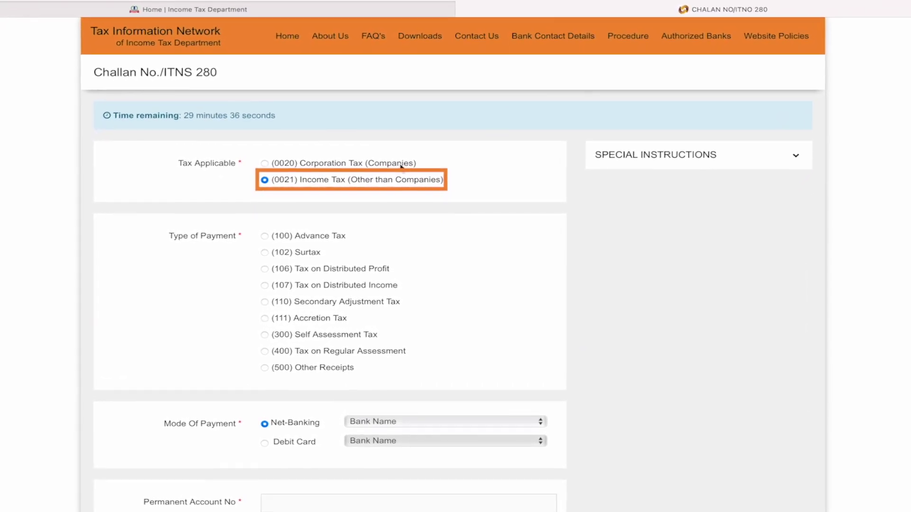
scroll(321, 220, down, 2)
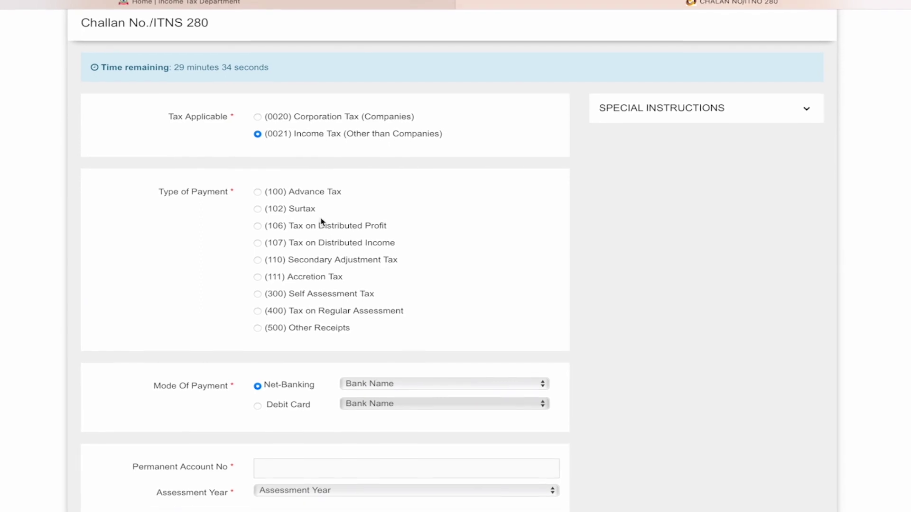
click(253, 332)
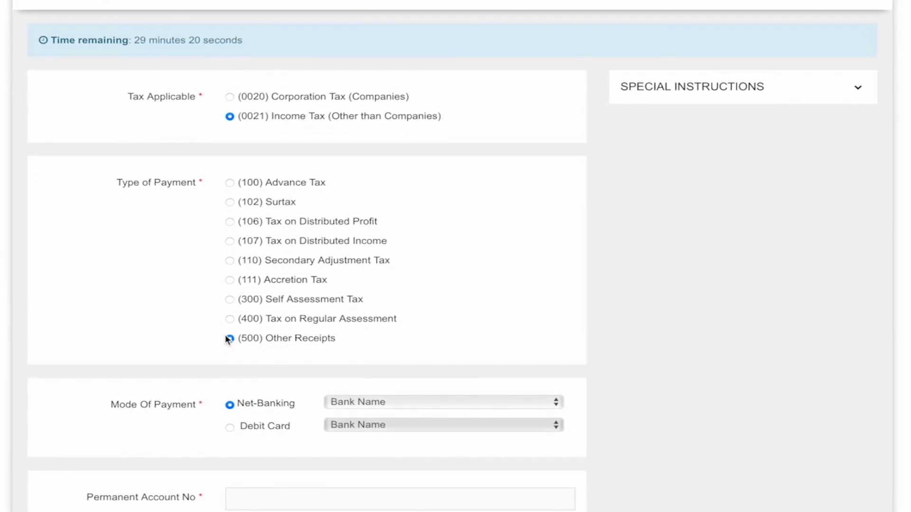
scroll(228, 338, down, 2)
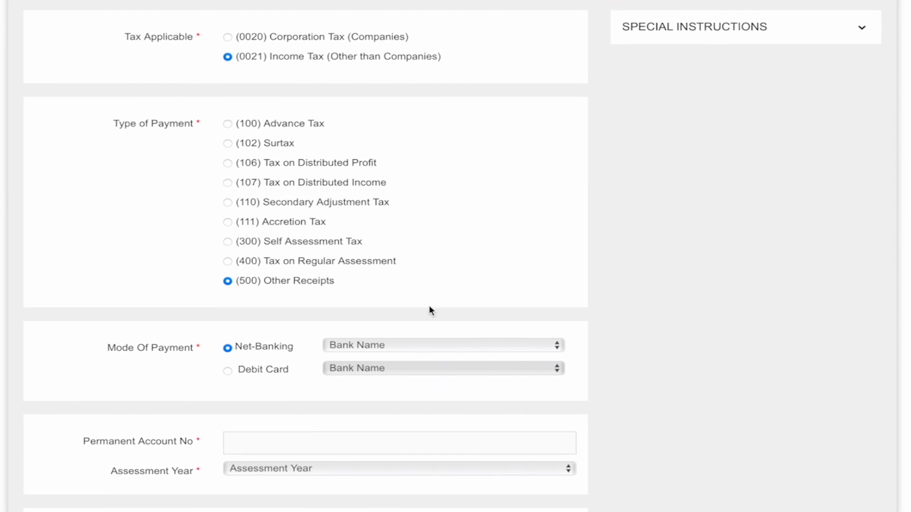
scroll(428, 311, down, 5)
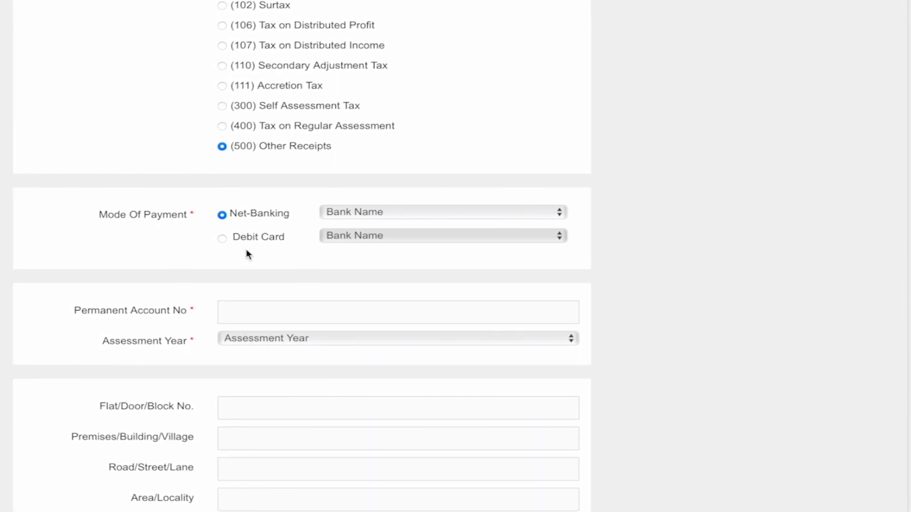
After checking the Debit Card option, choose Net-Banking with HDFC Bank as payment mode.
click(395, 214)
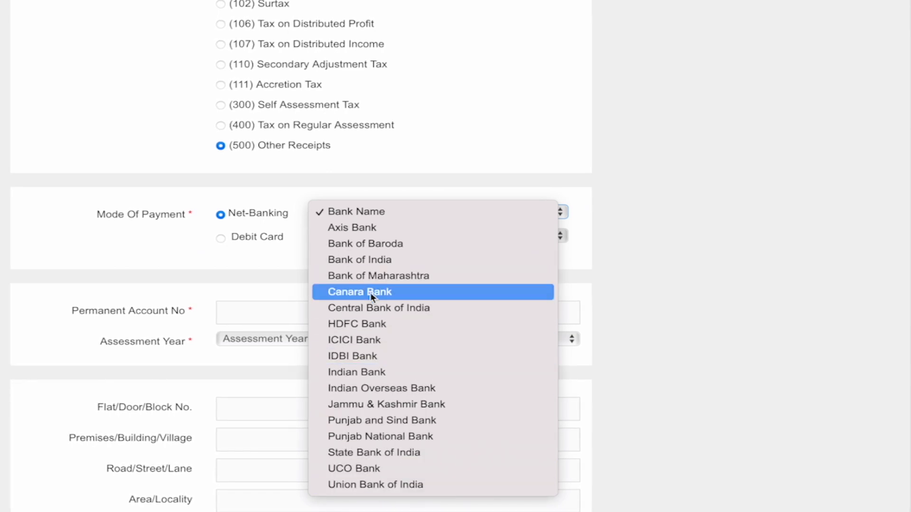
click(220, 238)
click(221, 238)
click(343, 234)
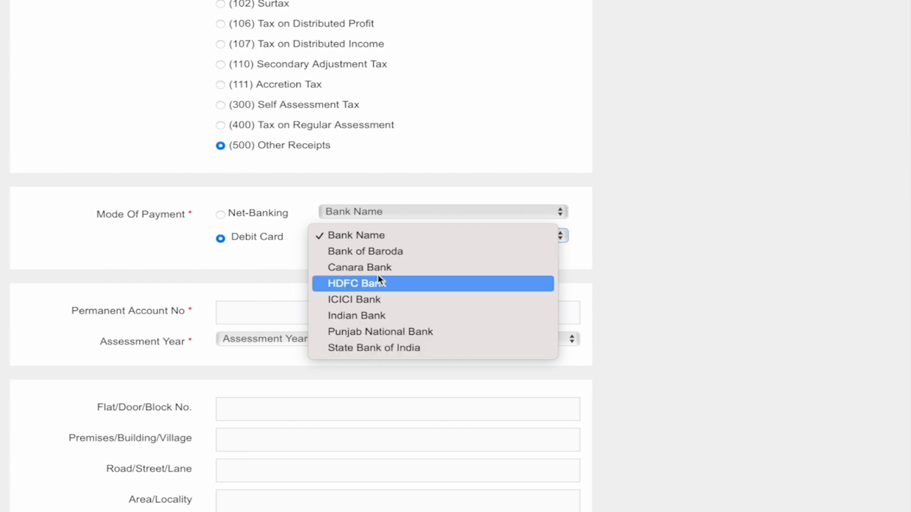
click(220, 215)
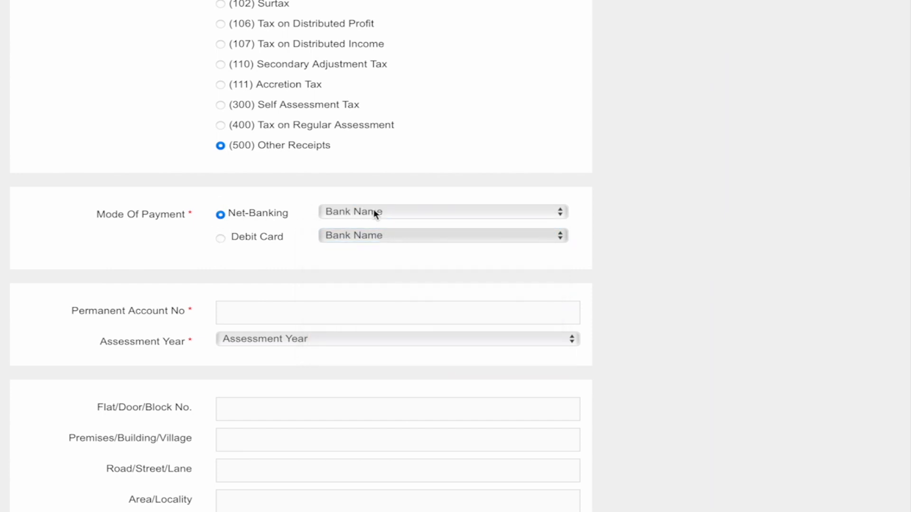
click(374, 212)
click(362, 324)
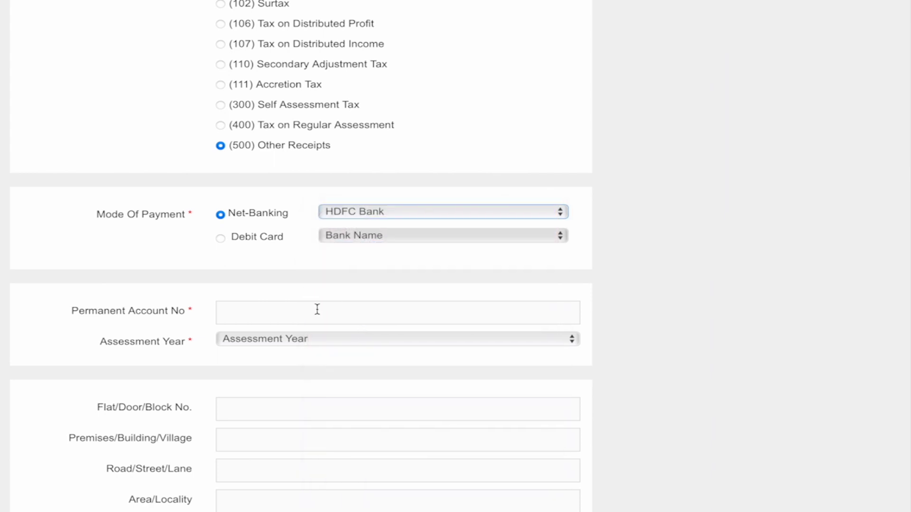
Paste the PAN, pick assessment year 2023-24, and fill in the address and contact details.
click(314, 312)
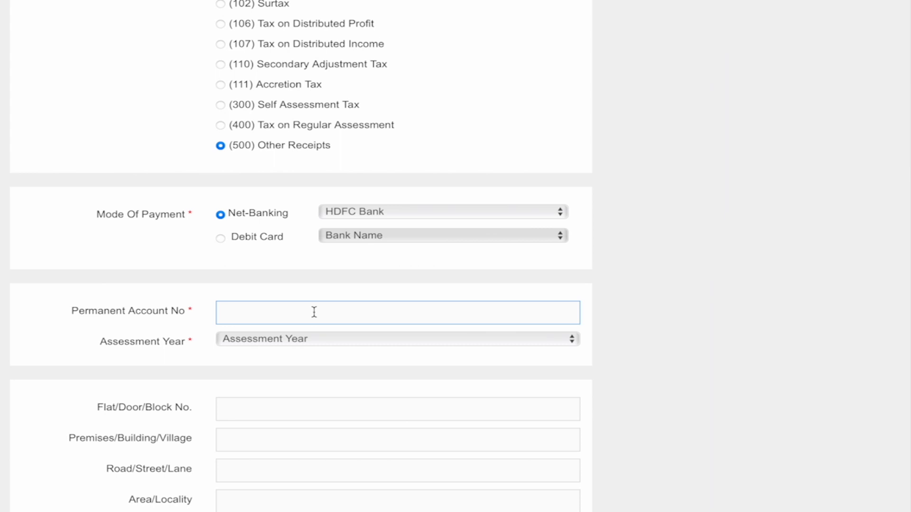
scroll(314, 312, down, 1)
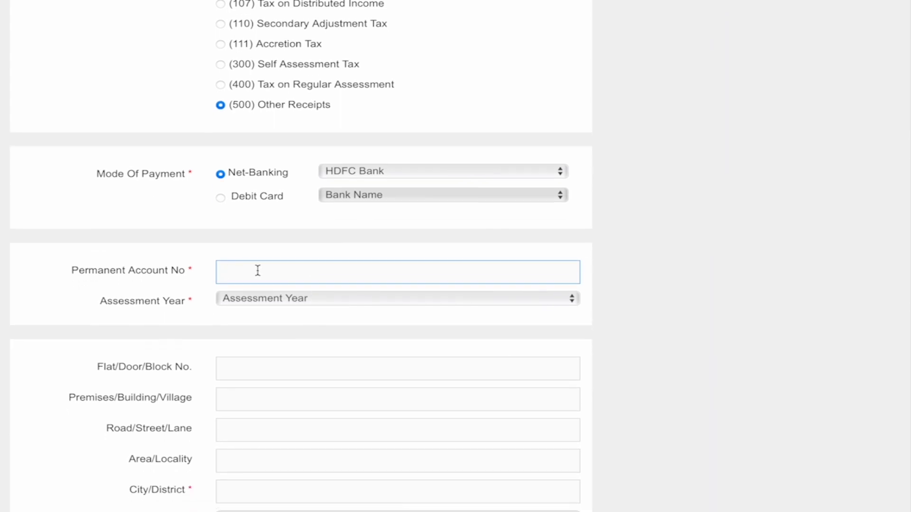
key(super+v)
scroll(257, 275, down, 1)
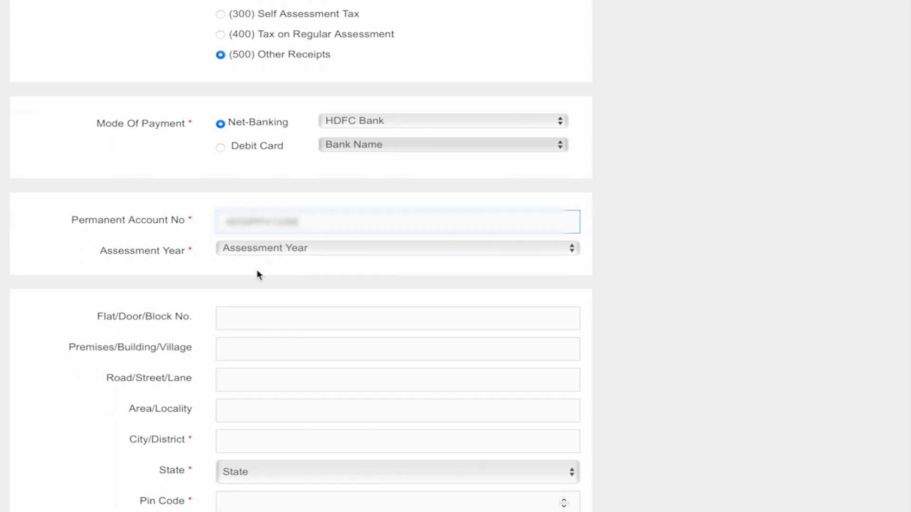
click(306, 249)
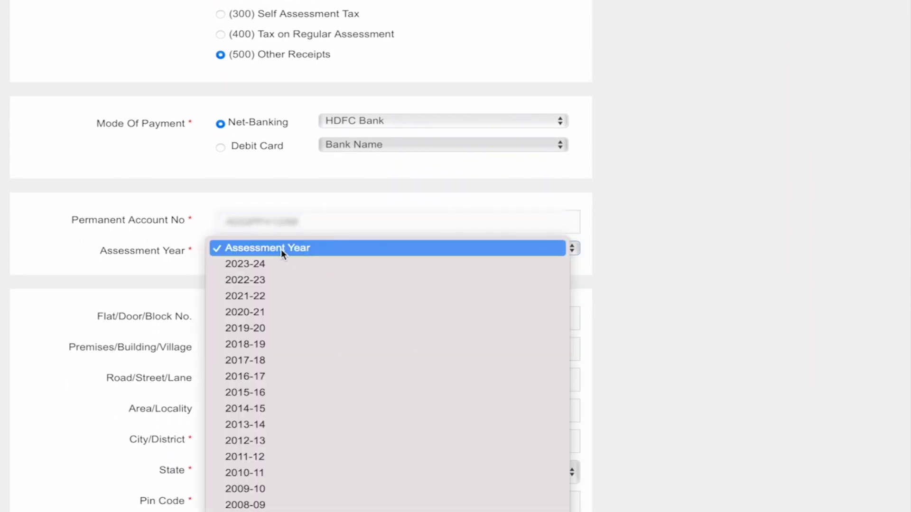
click(259, 267)
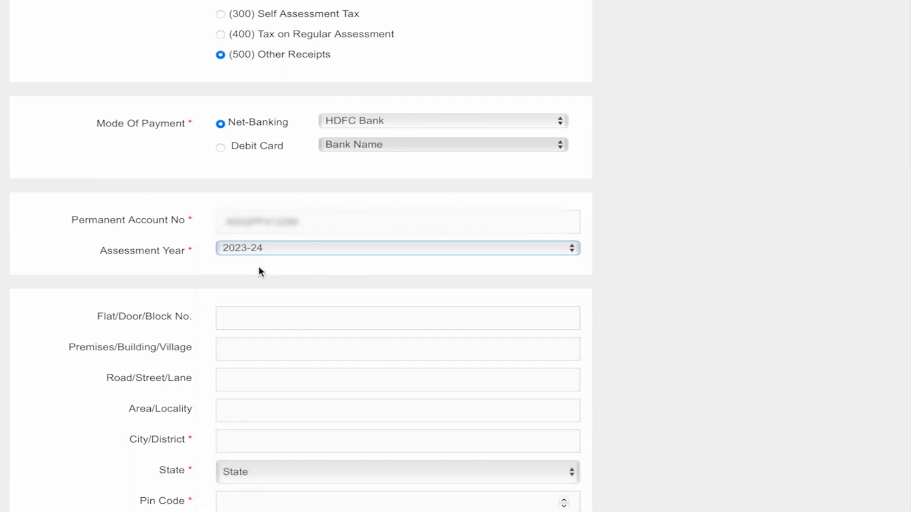
scroll(258, 266, down, 5)
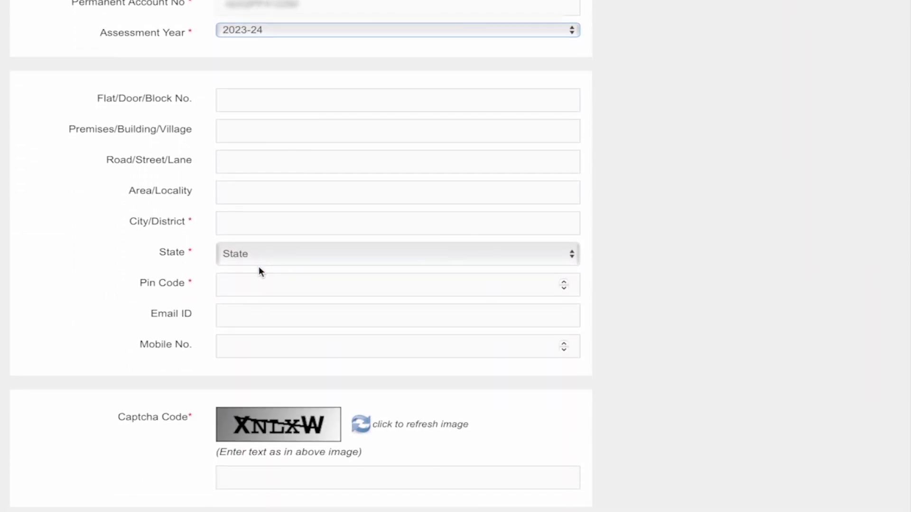
click(241, 97)
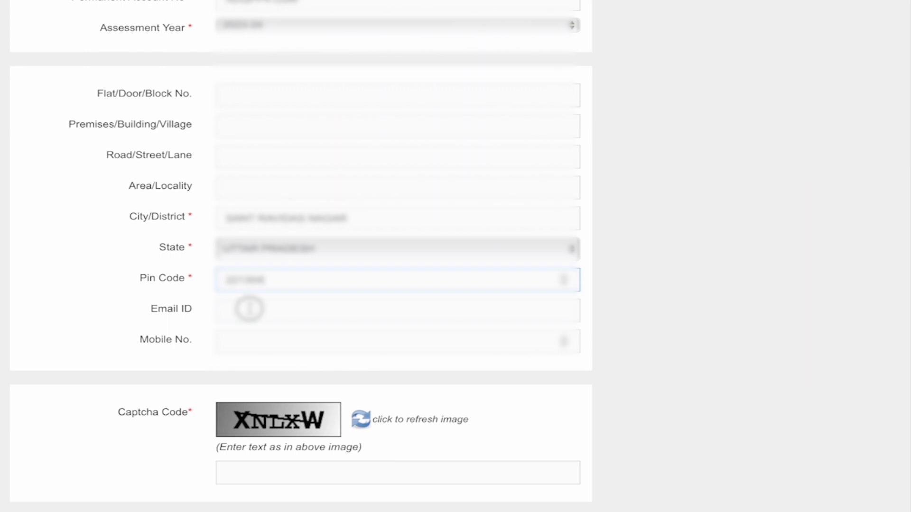
click(249, 309)
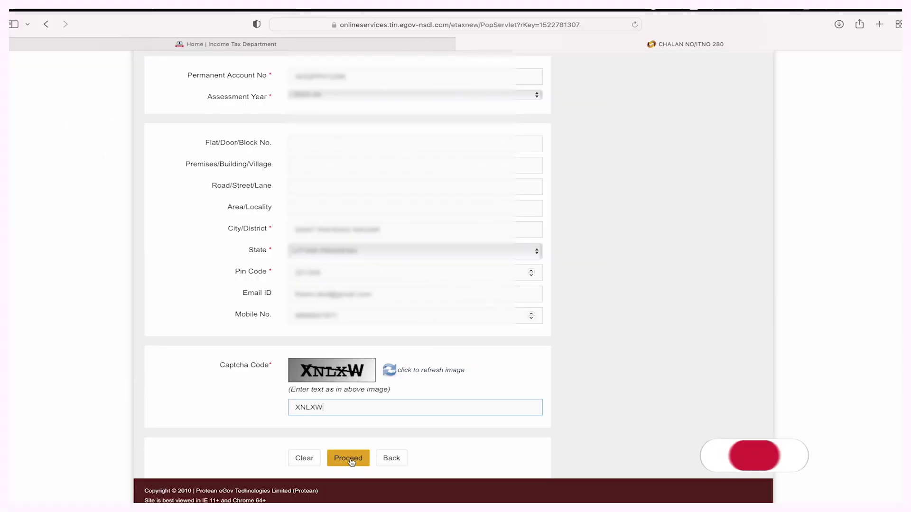
Review the challan on the confirmation page and submit it to the bank with 'I agree' ticked.
click(349, 458)
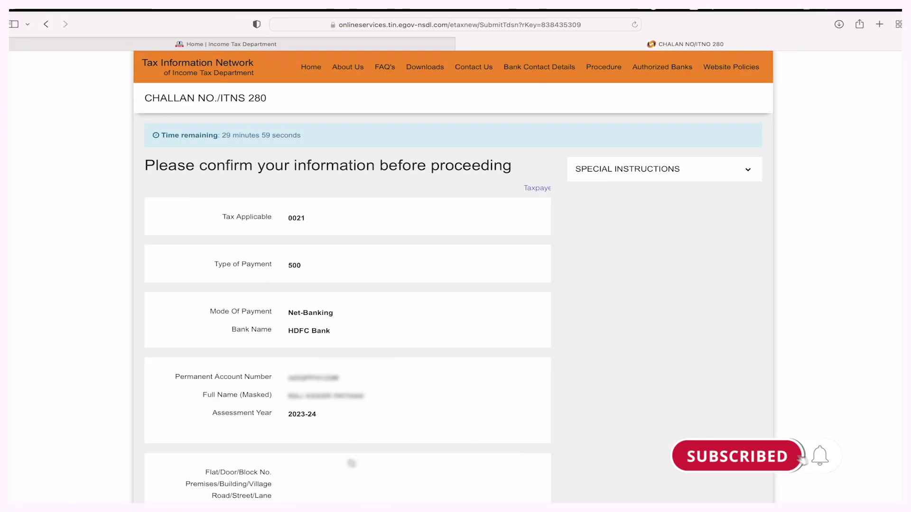
scroll(403, 326, down, 1)
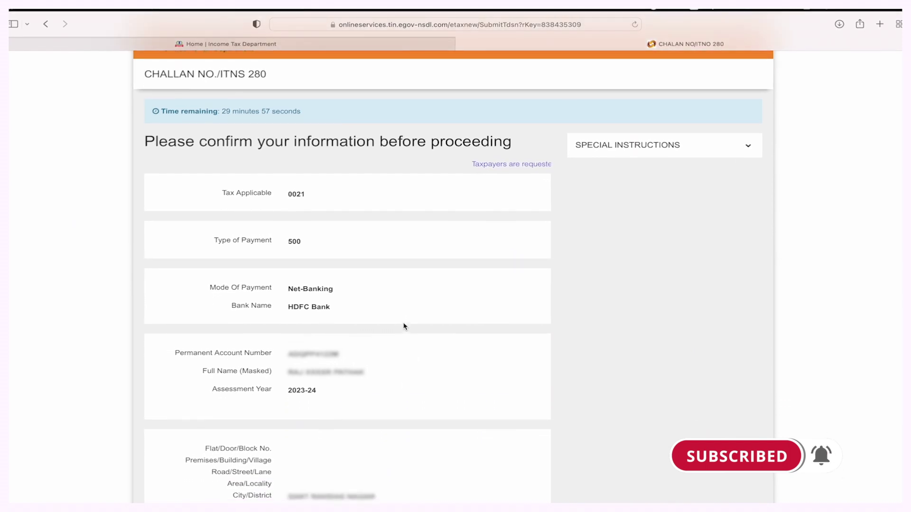
scroll(403, 326, down, 1)
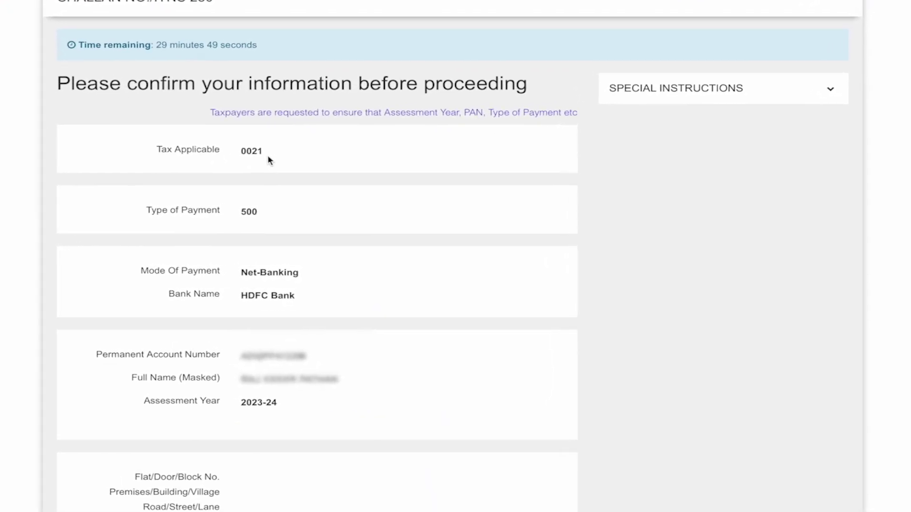
scroll(266, 179, down, 1)
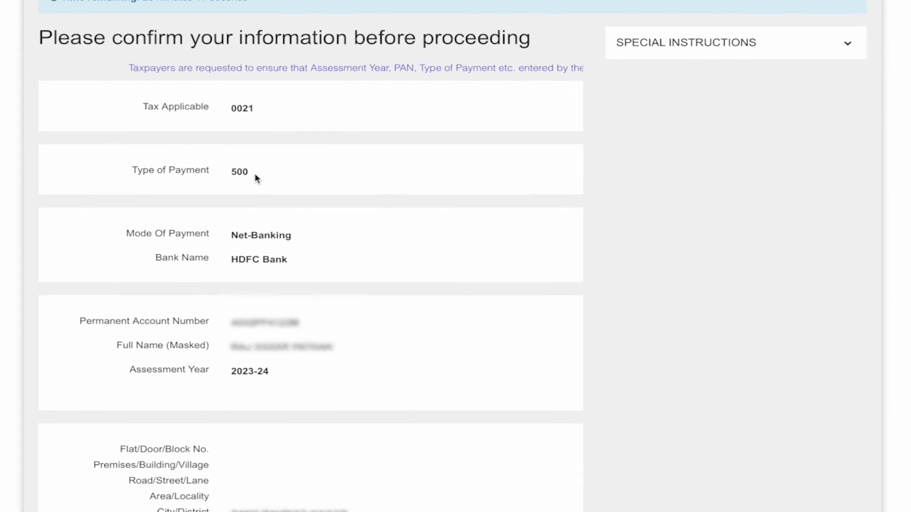
scroll(255, 178, down, 3)
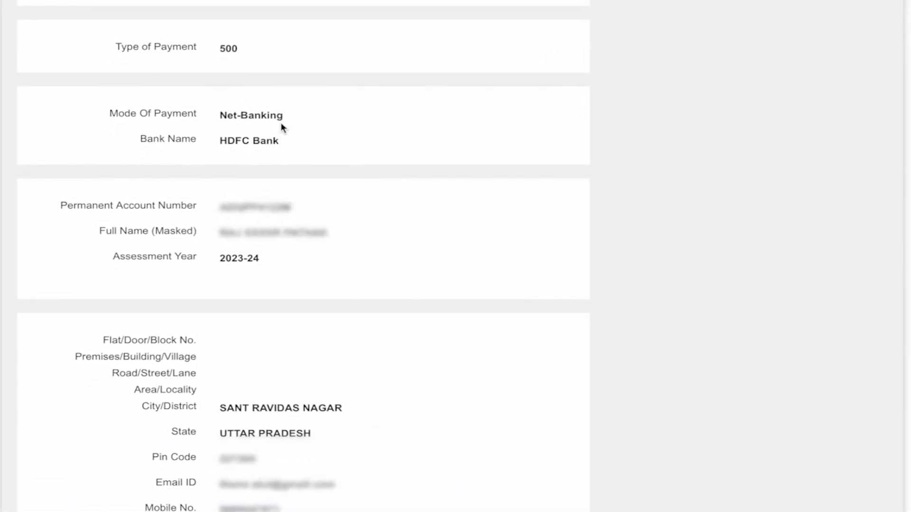
scroll(280, 141, down, 2)
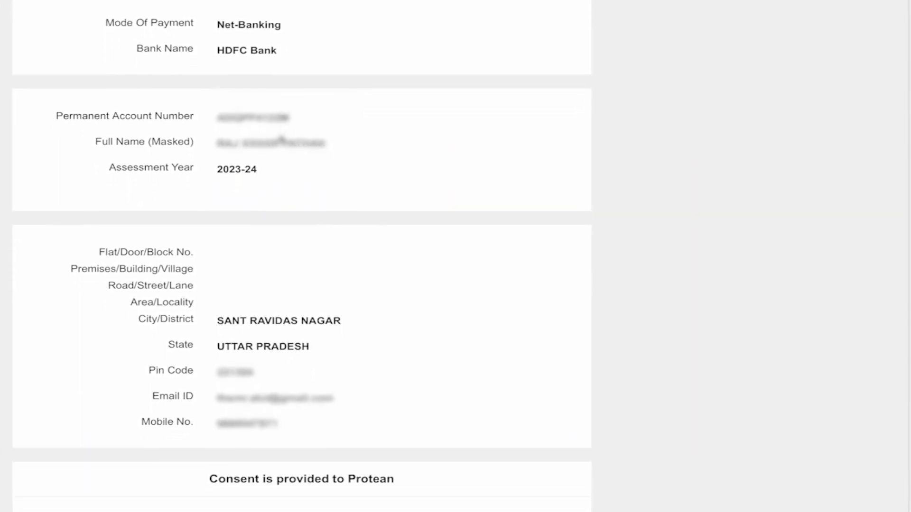
scroll(282, 139, down, 1)
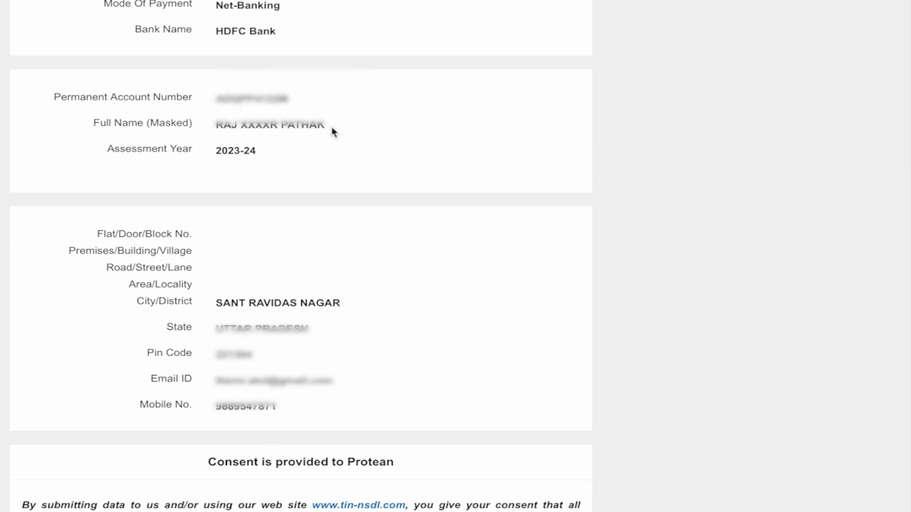
scroll(332, 127, down, 3)
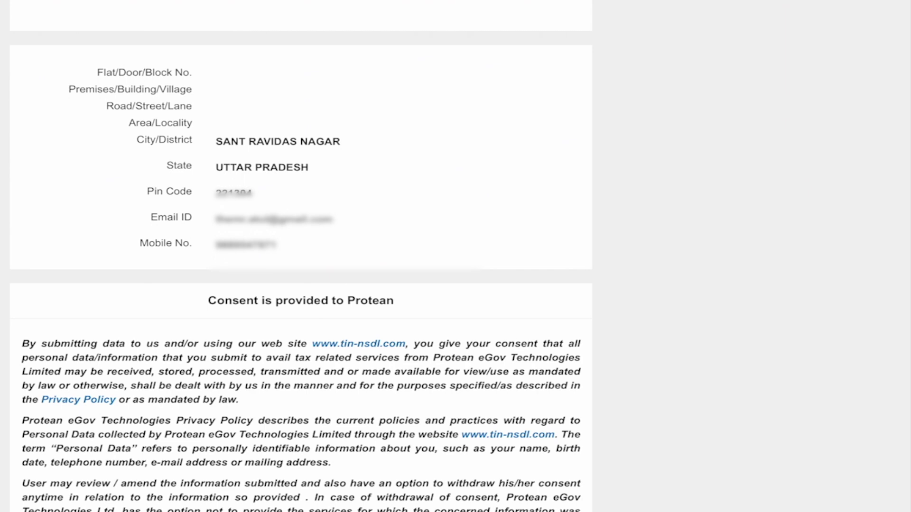
scroll(300, 285, down, 3)
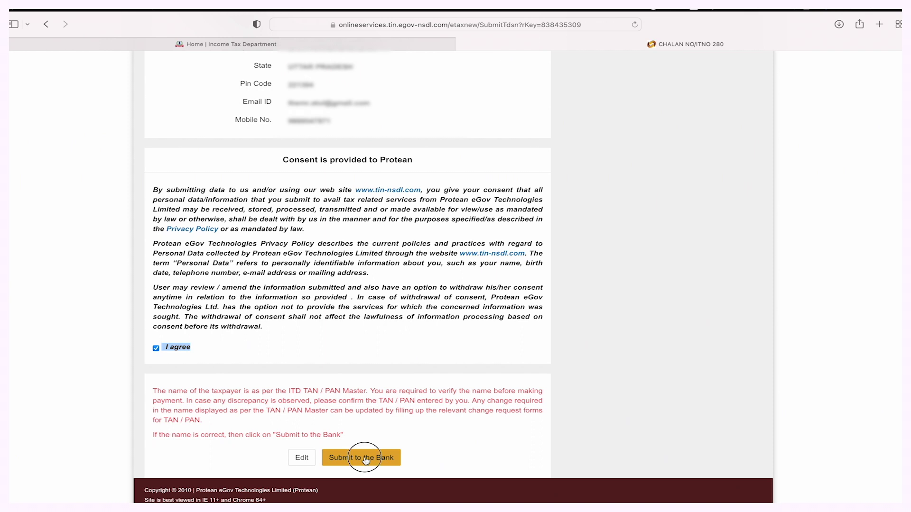
click(365, 459)
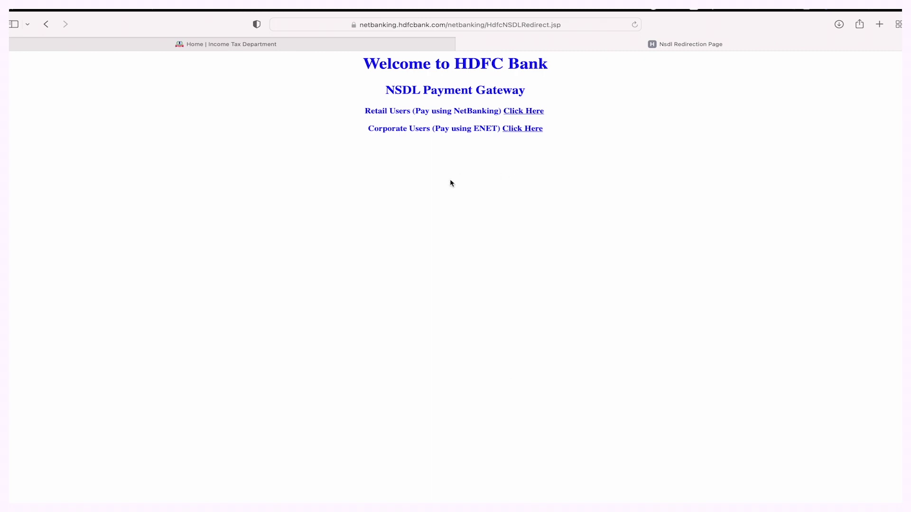
Continue as a Retail User from the NSDL Payment Gateway into HDFC NetBanking.
click(522, 111)
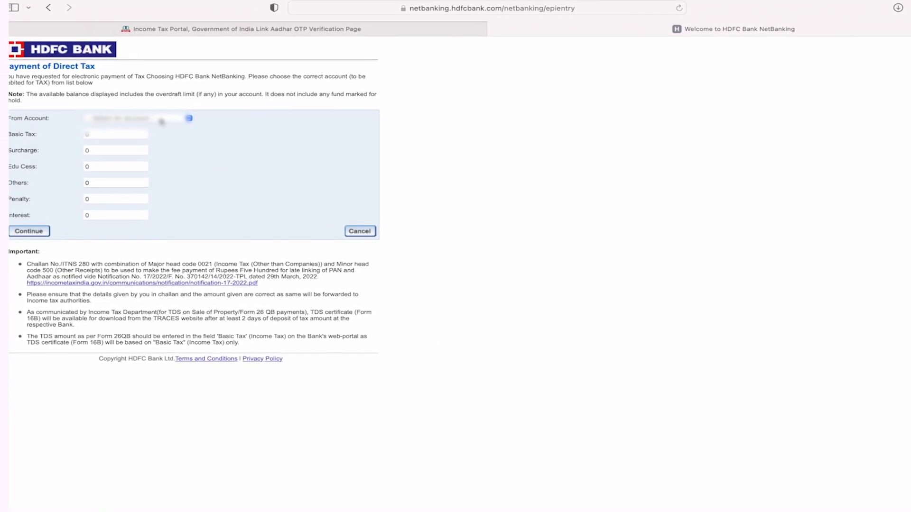
Choose the account to debit and enter 1000 as the Others amount.
click(159, 121)
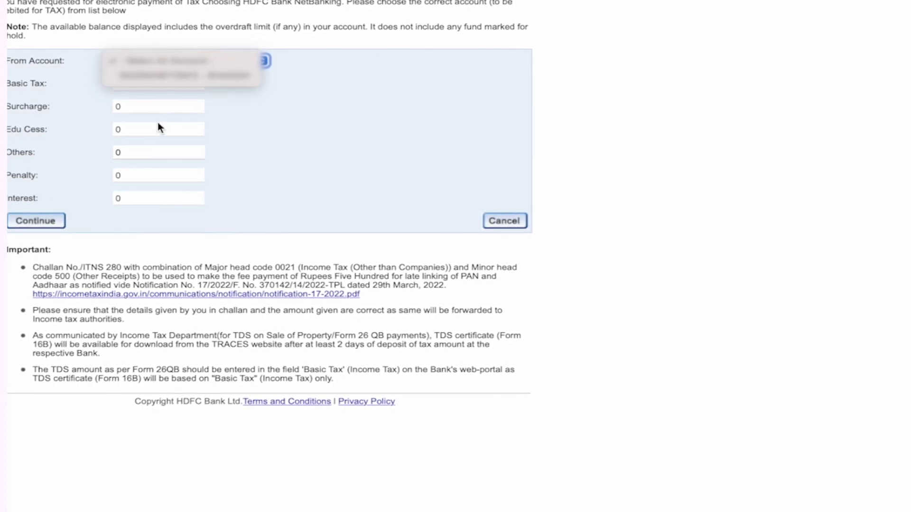
click(180, 76)
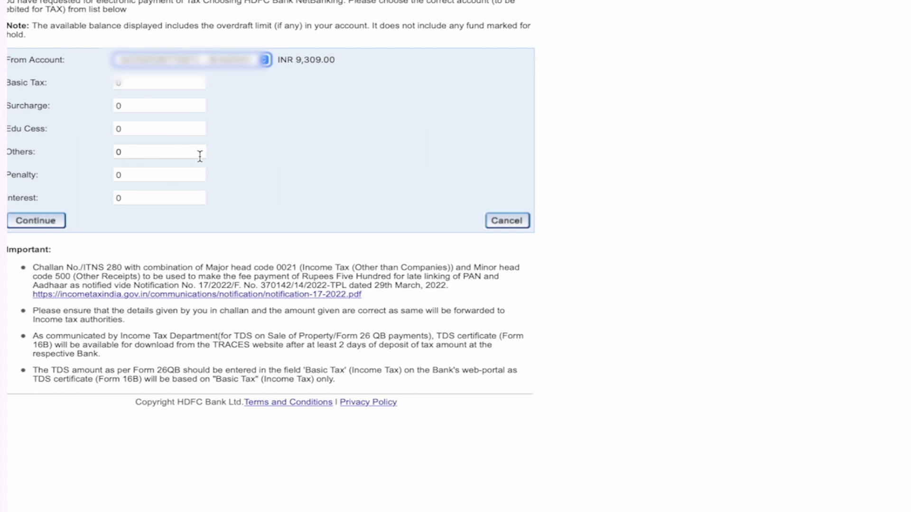
drag(140, 152, 111, 148)
text(1000)
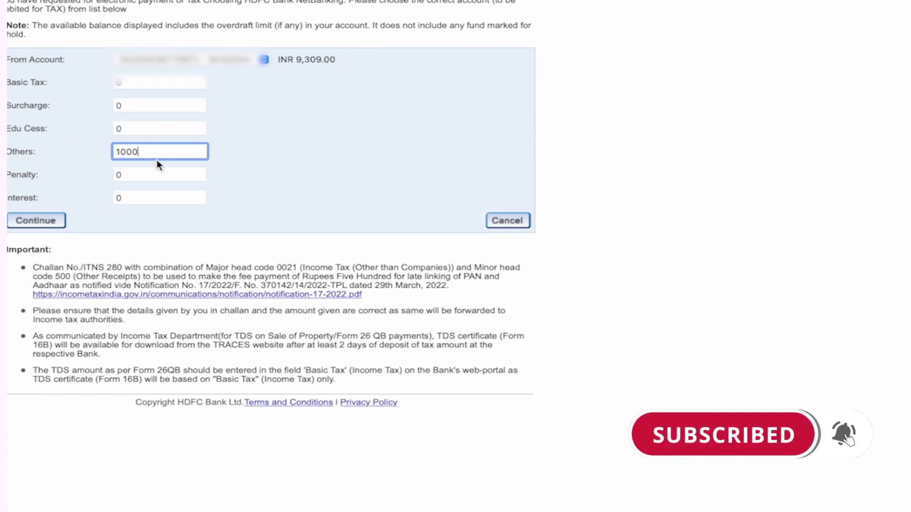
click(137, 127)
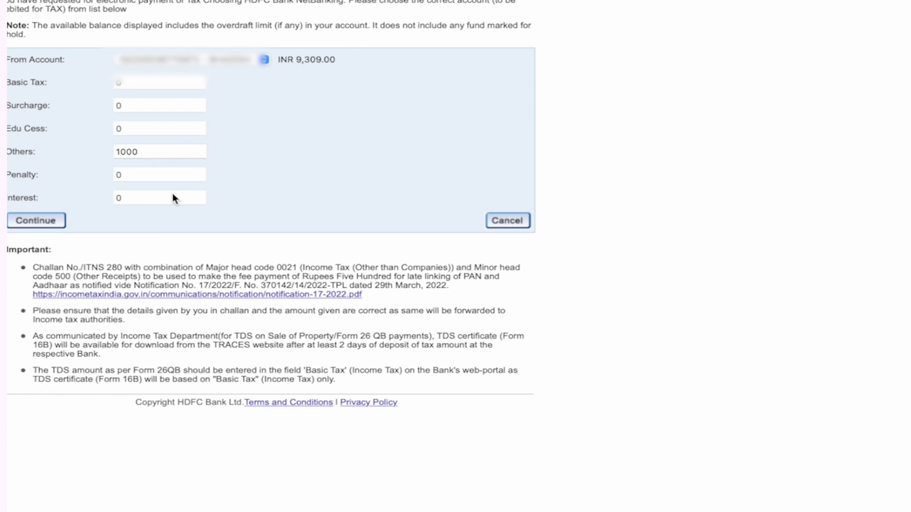
click(152, 151)
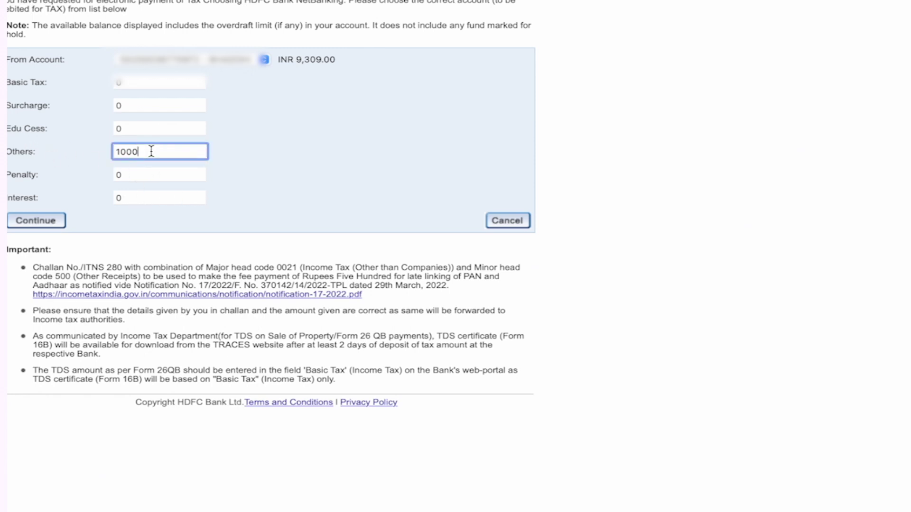
drag(143, 151, 112, 151)
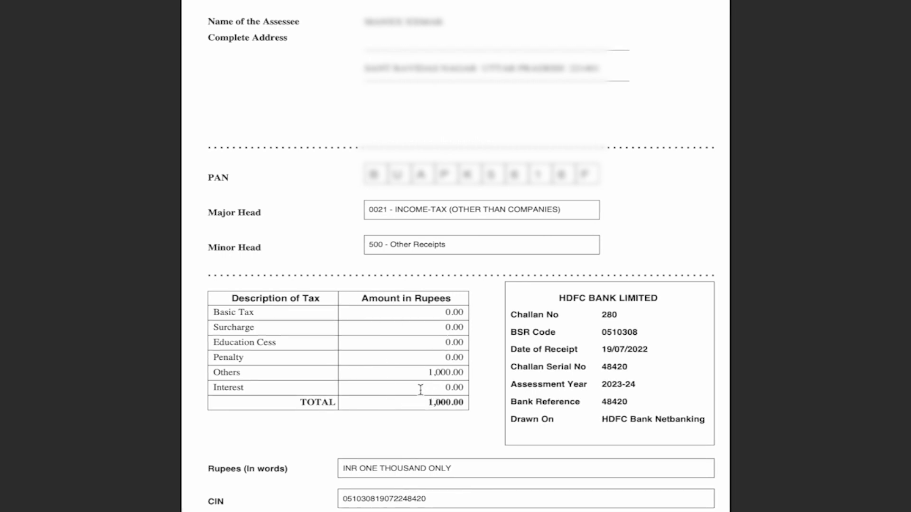
Highlight the 1,000.00 total and the bank's challan details on the counterfoil.
drag(409, 404, 447, 408)
mouse_move(552, 301)
mouse_down()
mouse_move(590, 326)
mouse_move(632, 411)
mouse_up()
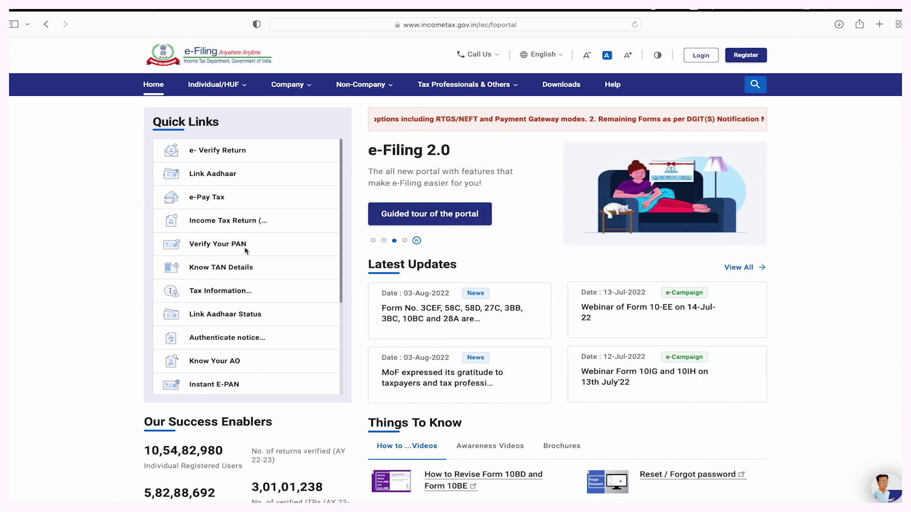
Reopen Link Aadhaar, validate the PAN and Aadhaar again, and continue past payment verification.
click(213, 179)
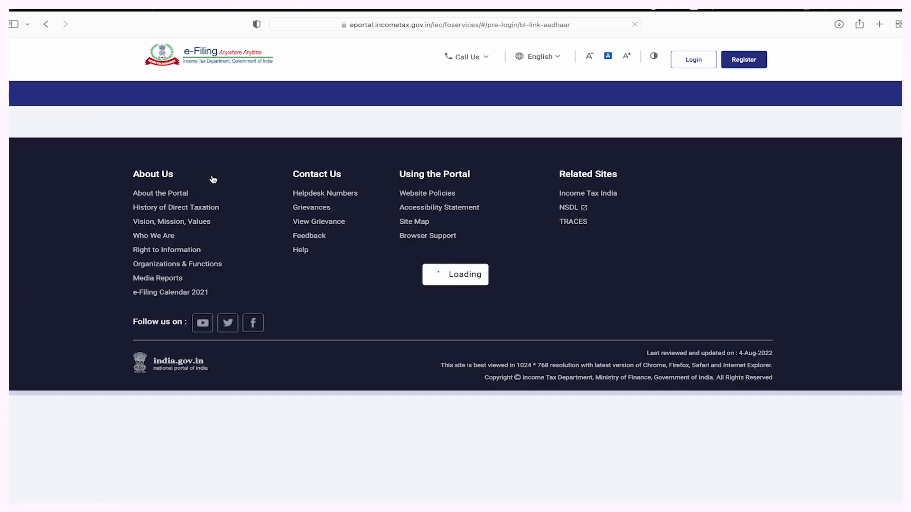
scroll(206, 237, down, 2)
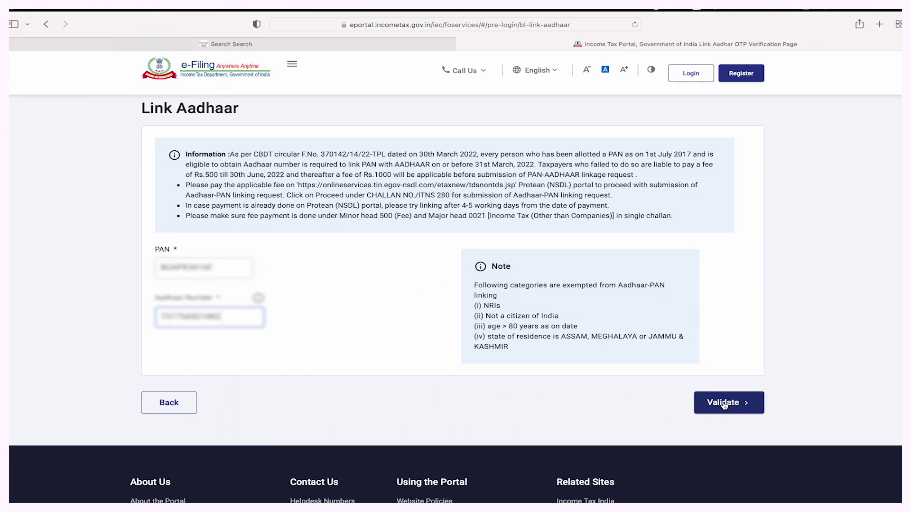
click(723, 403)
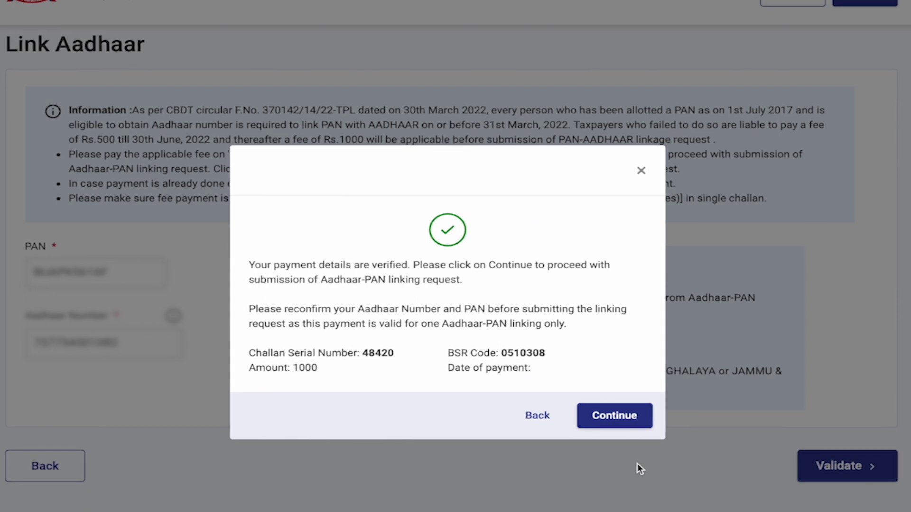
click(622, 418)
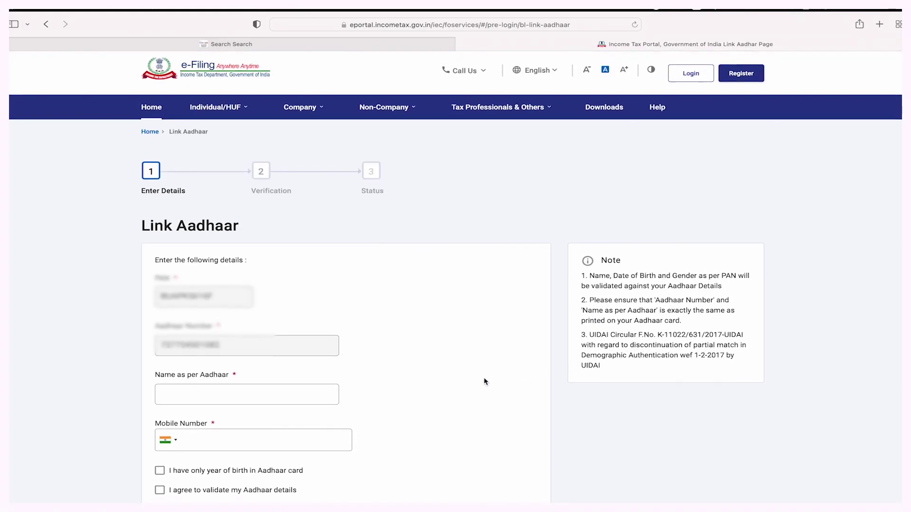
Fill in the name as per Aadhaar and the mobile number, agree to validation, and submit for linking.
scroll(485, 381, down, 2)
scroll(485, 381, down, 2)
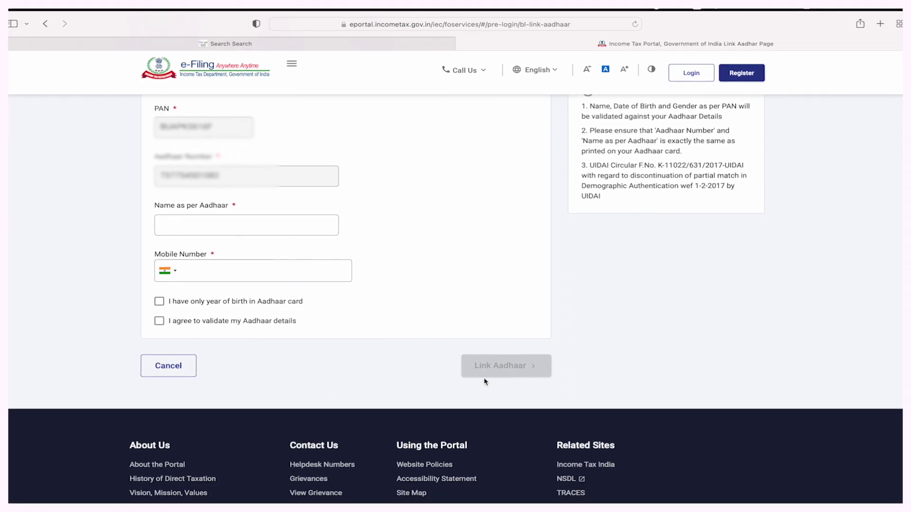
click(264, 304)
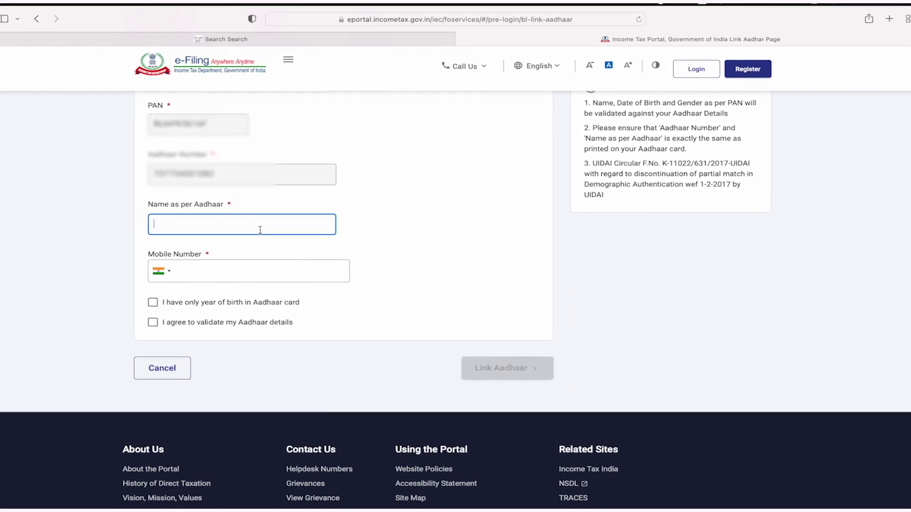
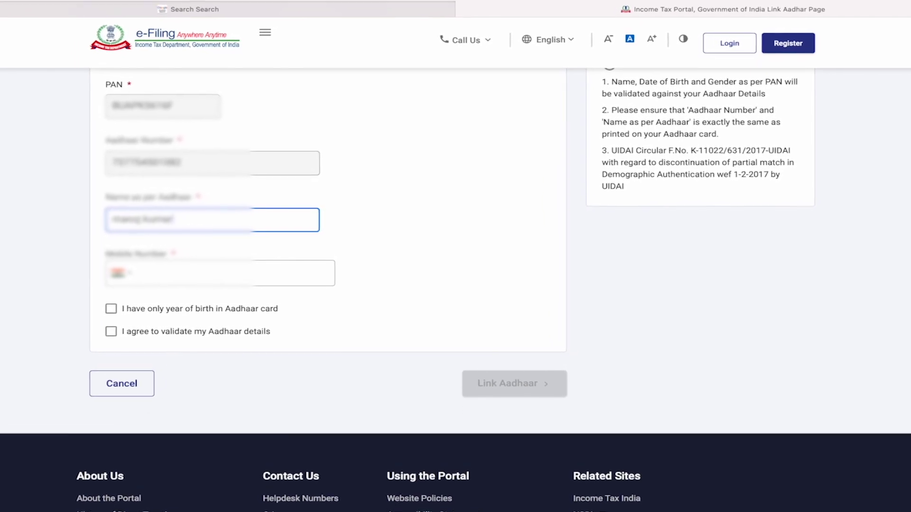
click(234, 275)
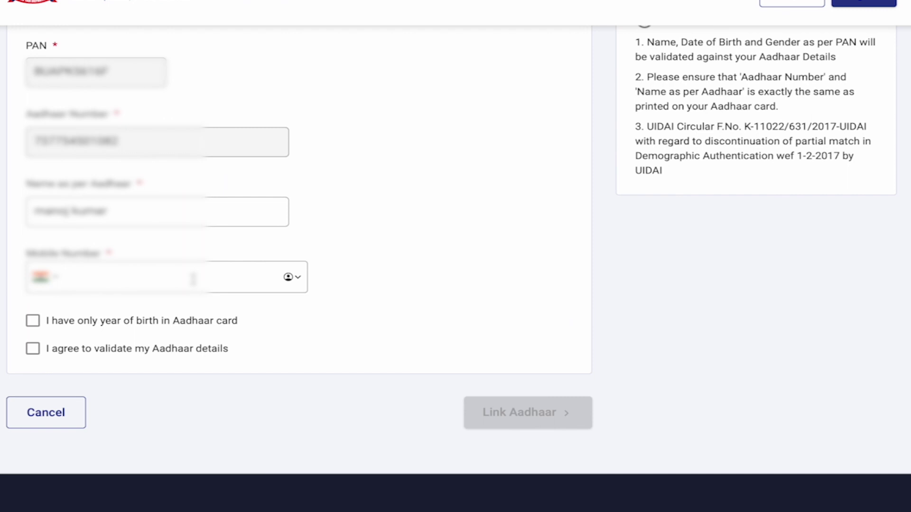
click(193, 279)
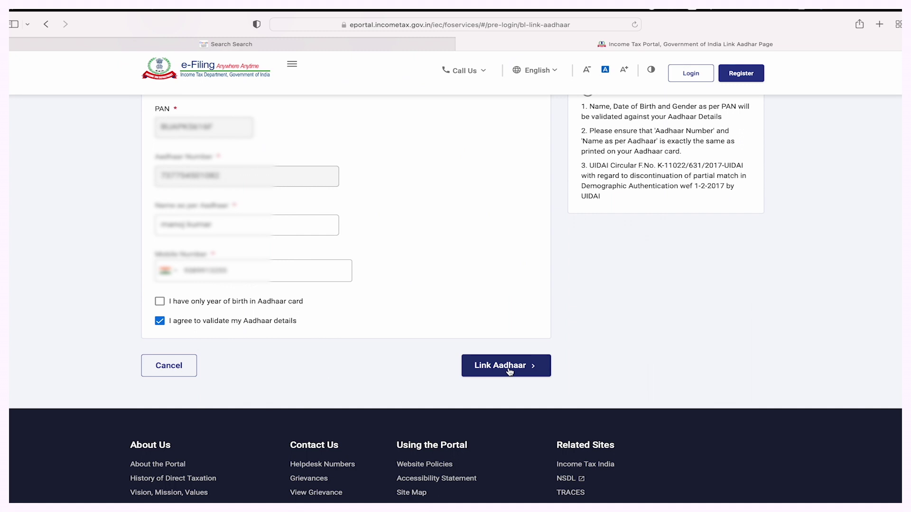
click(510, 371)
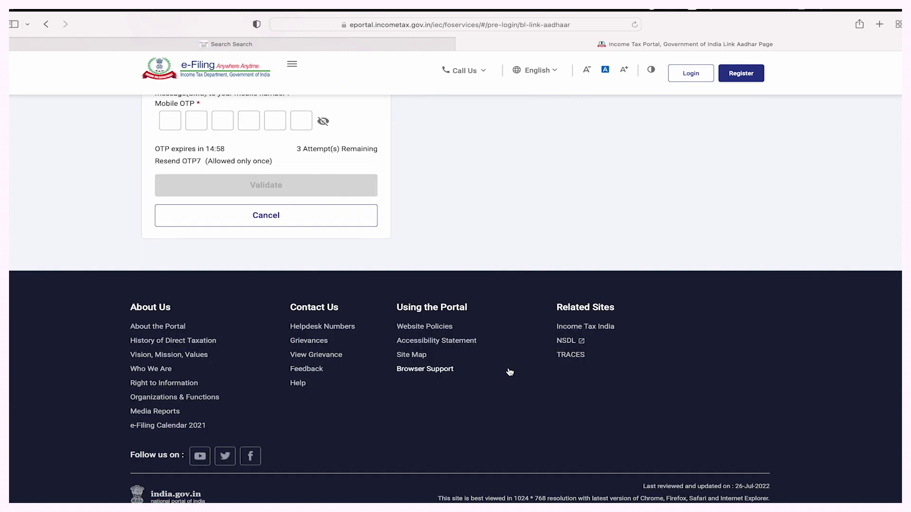
Validate the six-digit mobile OTP and acknowledge the request-sent confirmation.
scroll(467, 244, down, 1)
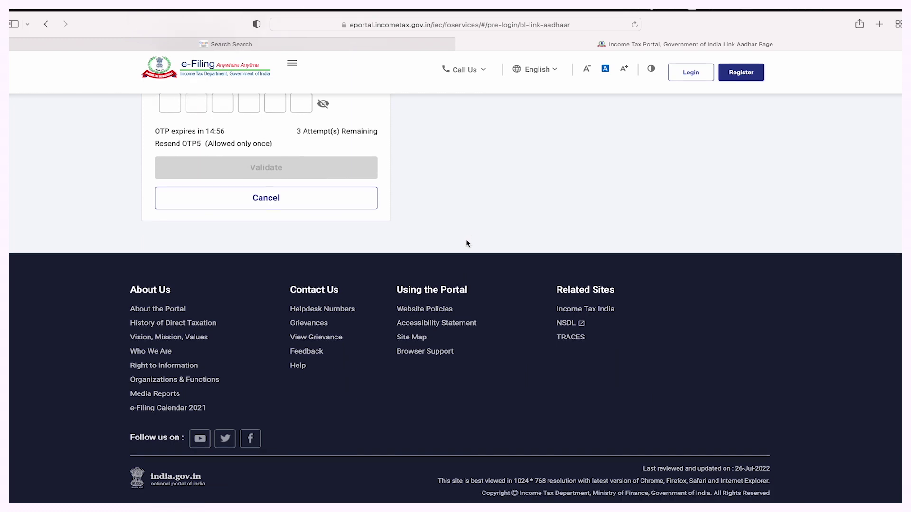
scroll(468, 244, up, 3)
scroll(467, 244, up, 1)
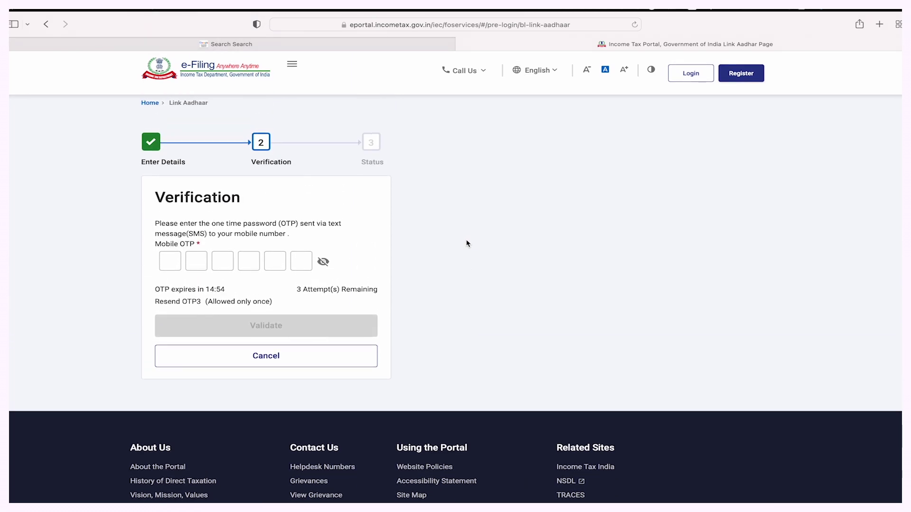
click(169, 261)
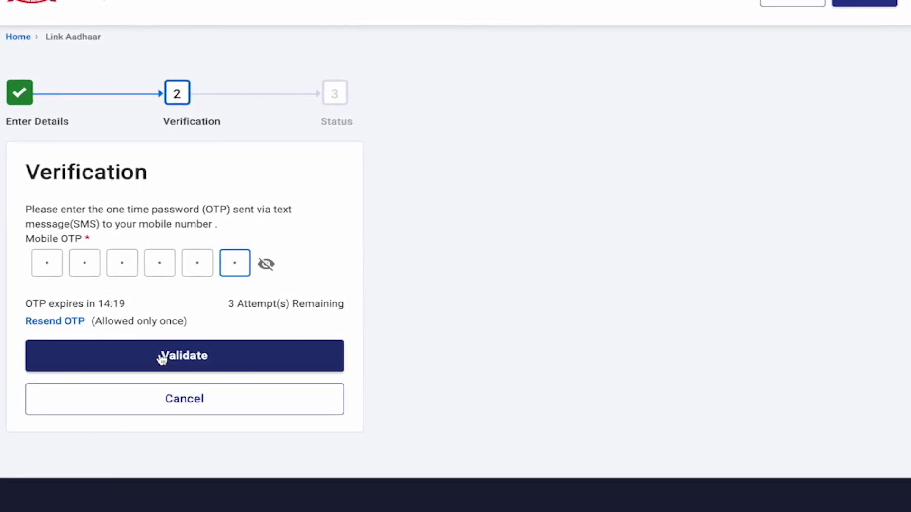
click(177, 364)
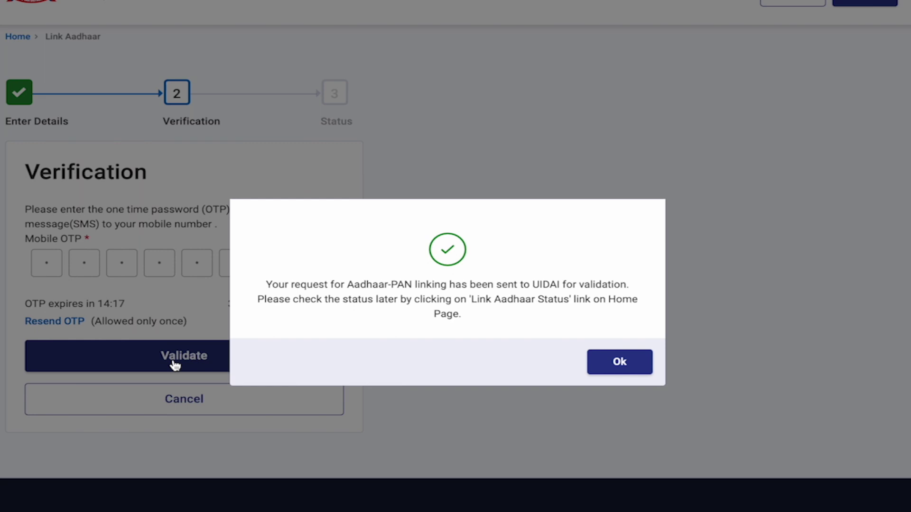
click(620, 365)
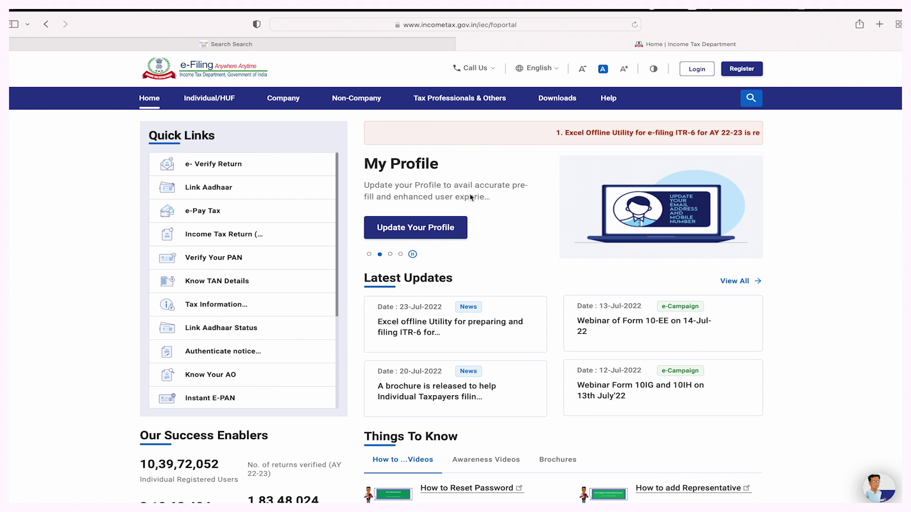
Open Link Aadhaar Status from Quick Links and paste the PAN into its field.
click(214, 331)
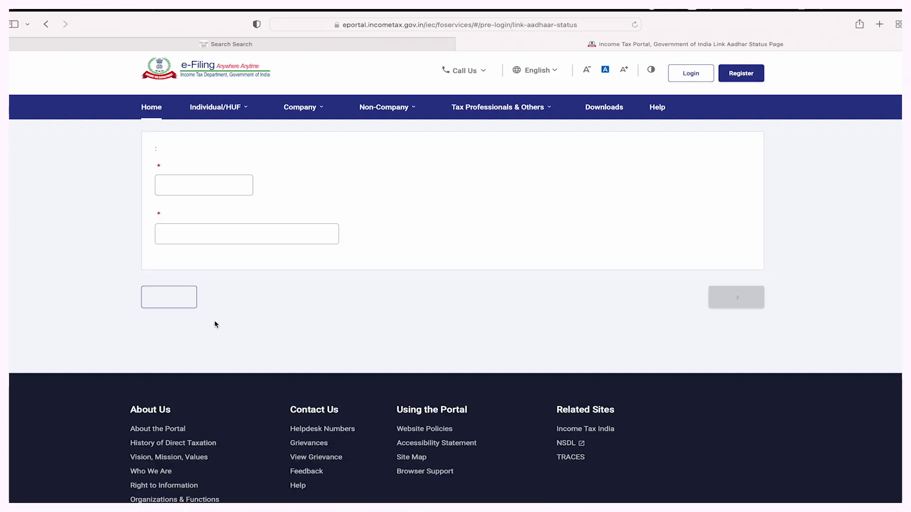
click(203, 187)
key(super+v)
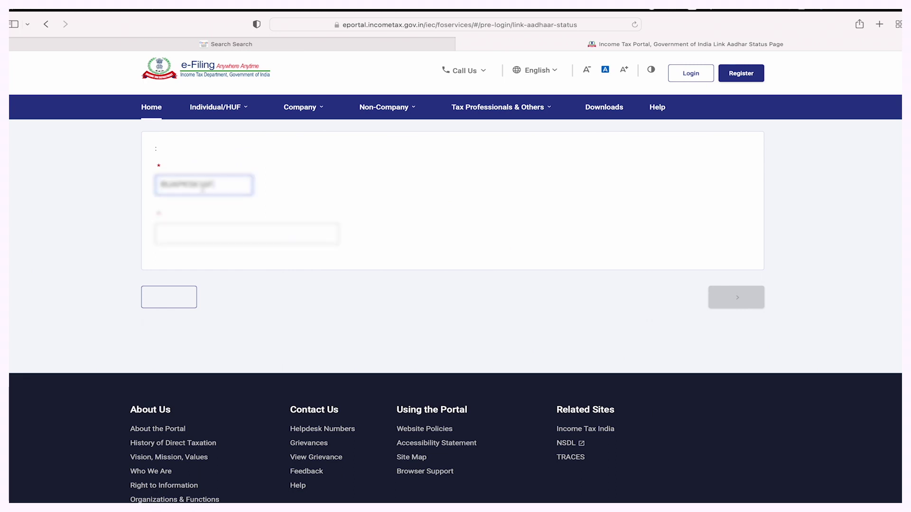
key(Tab)
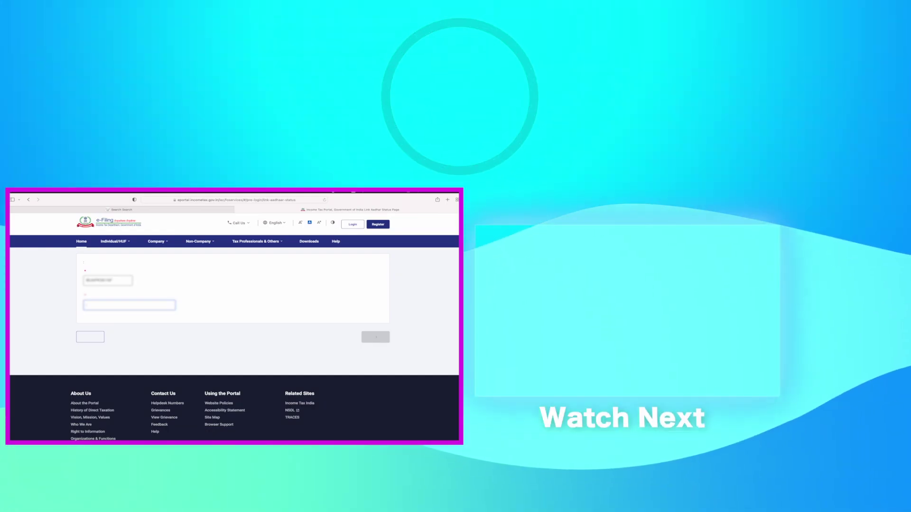
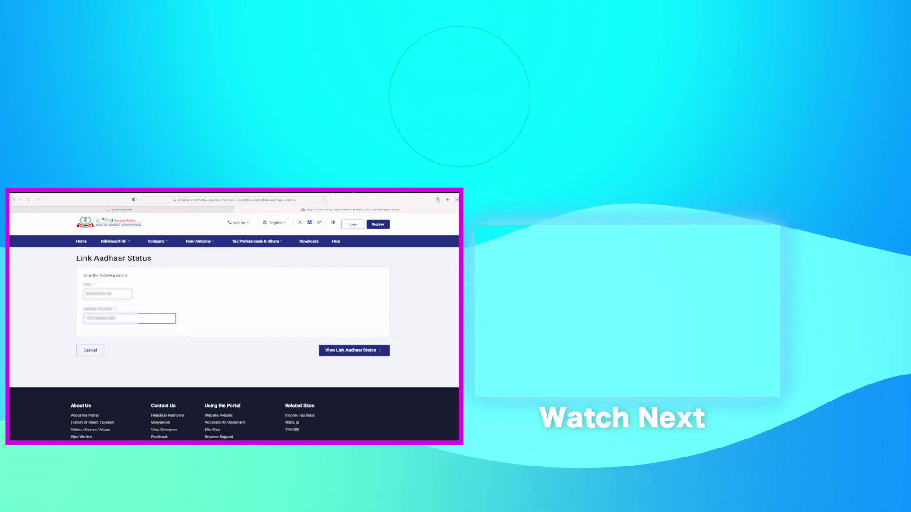